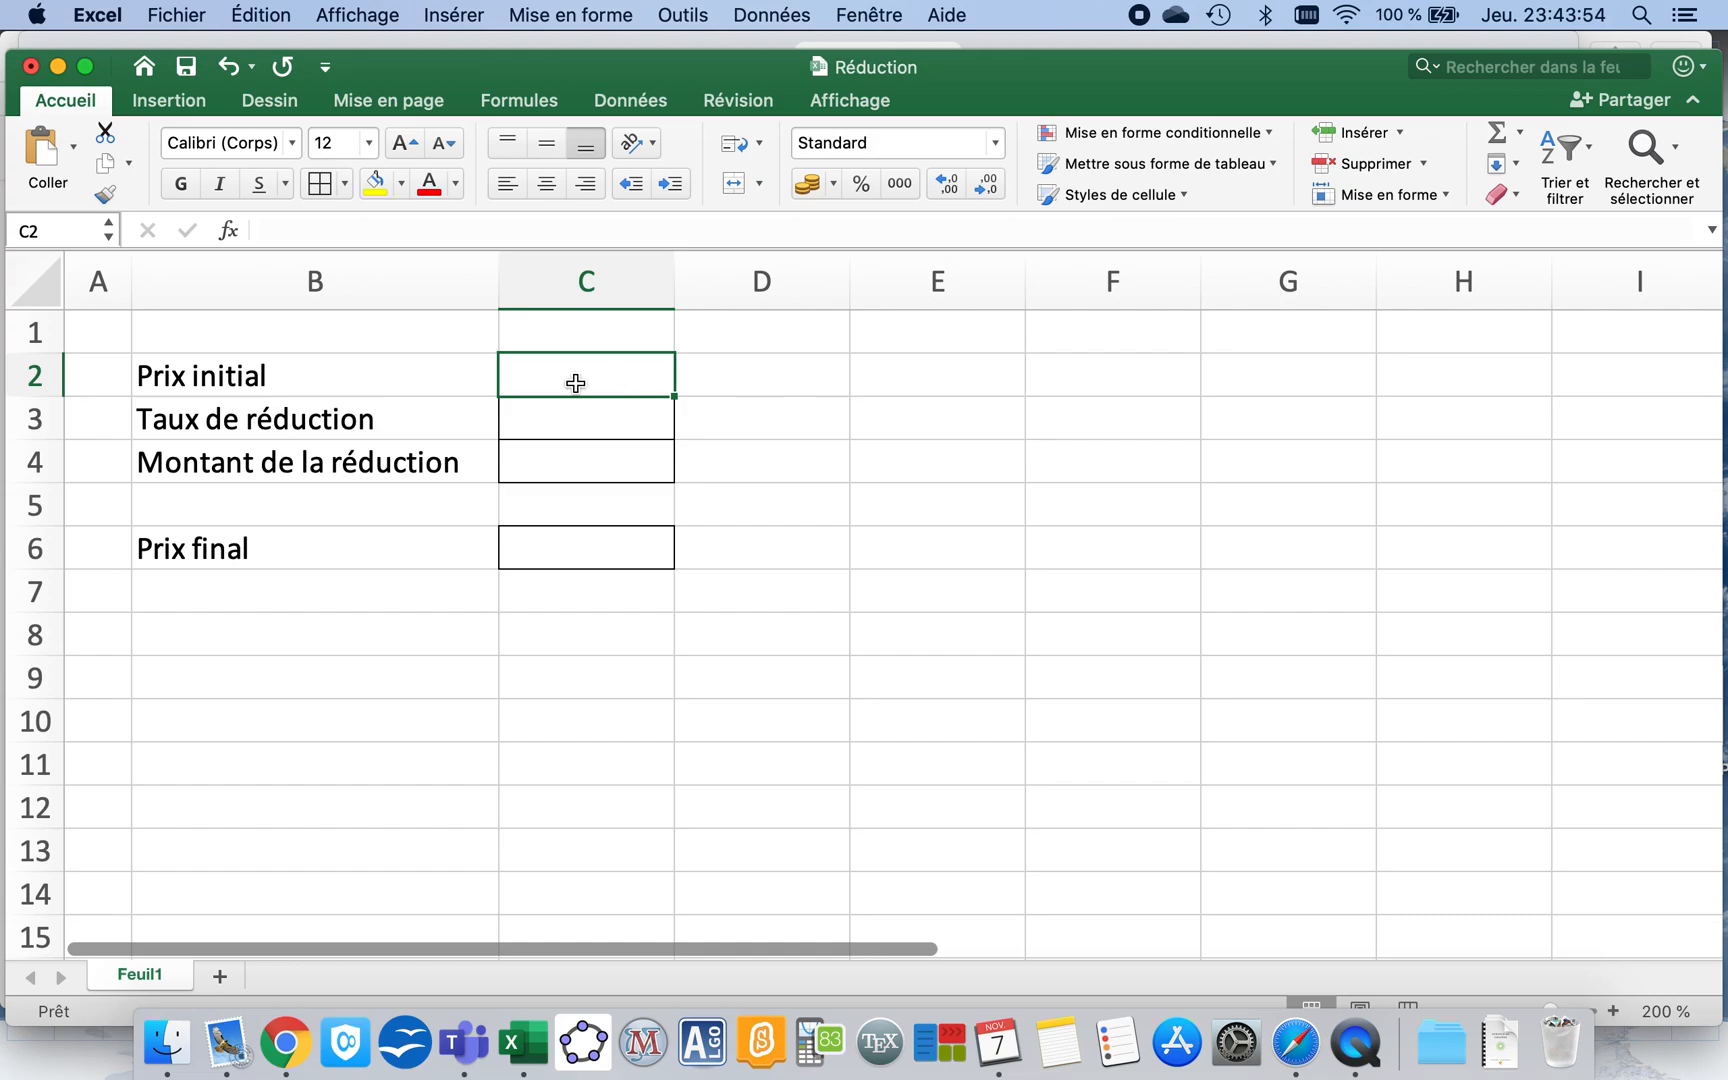
Enter 139 as the initial price in C2 and 15% as the discount rate in C3
text(139)
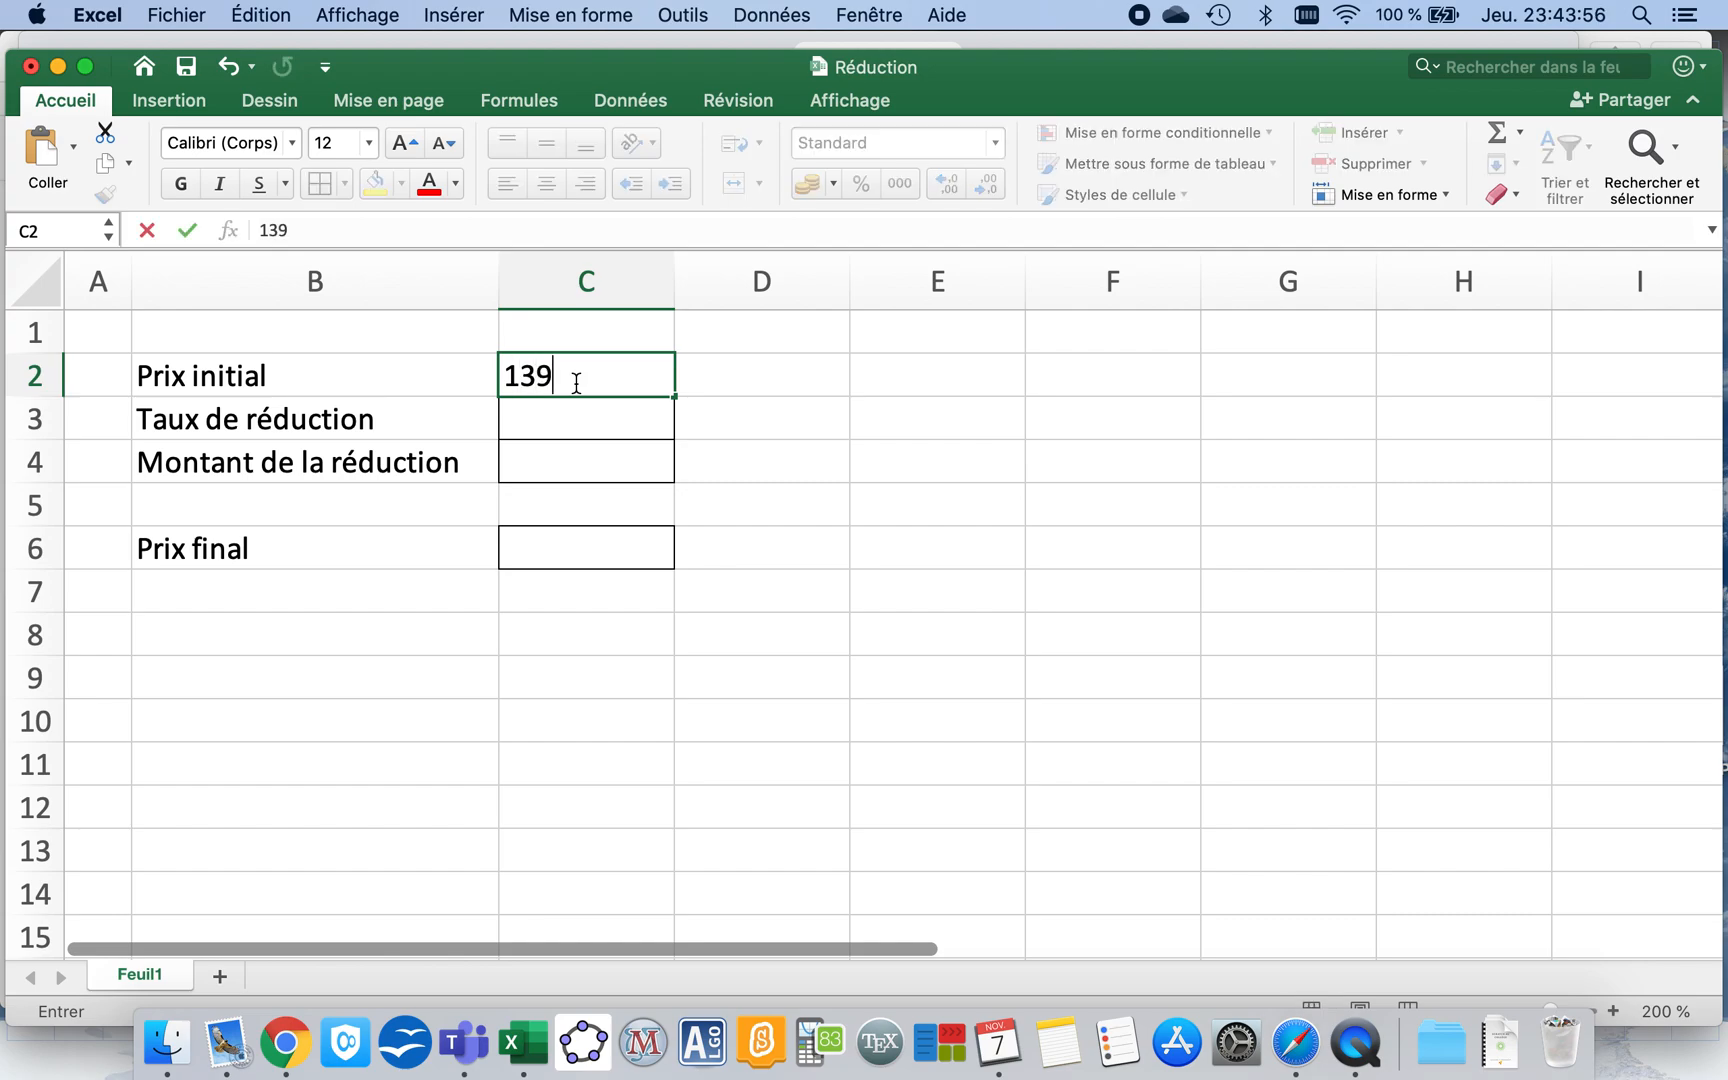
key(Return)
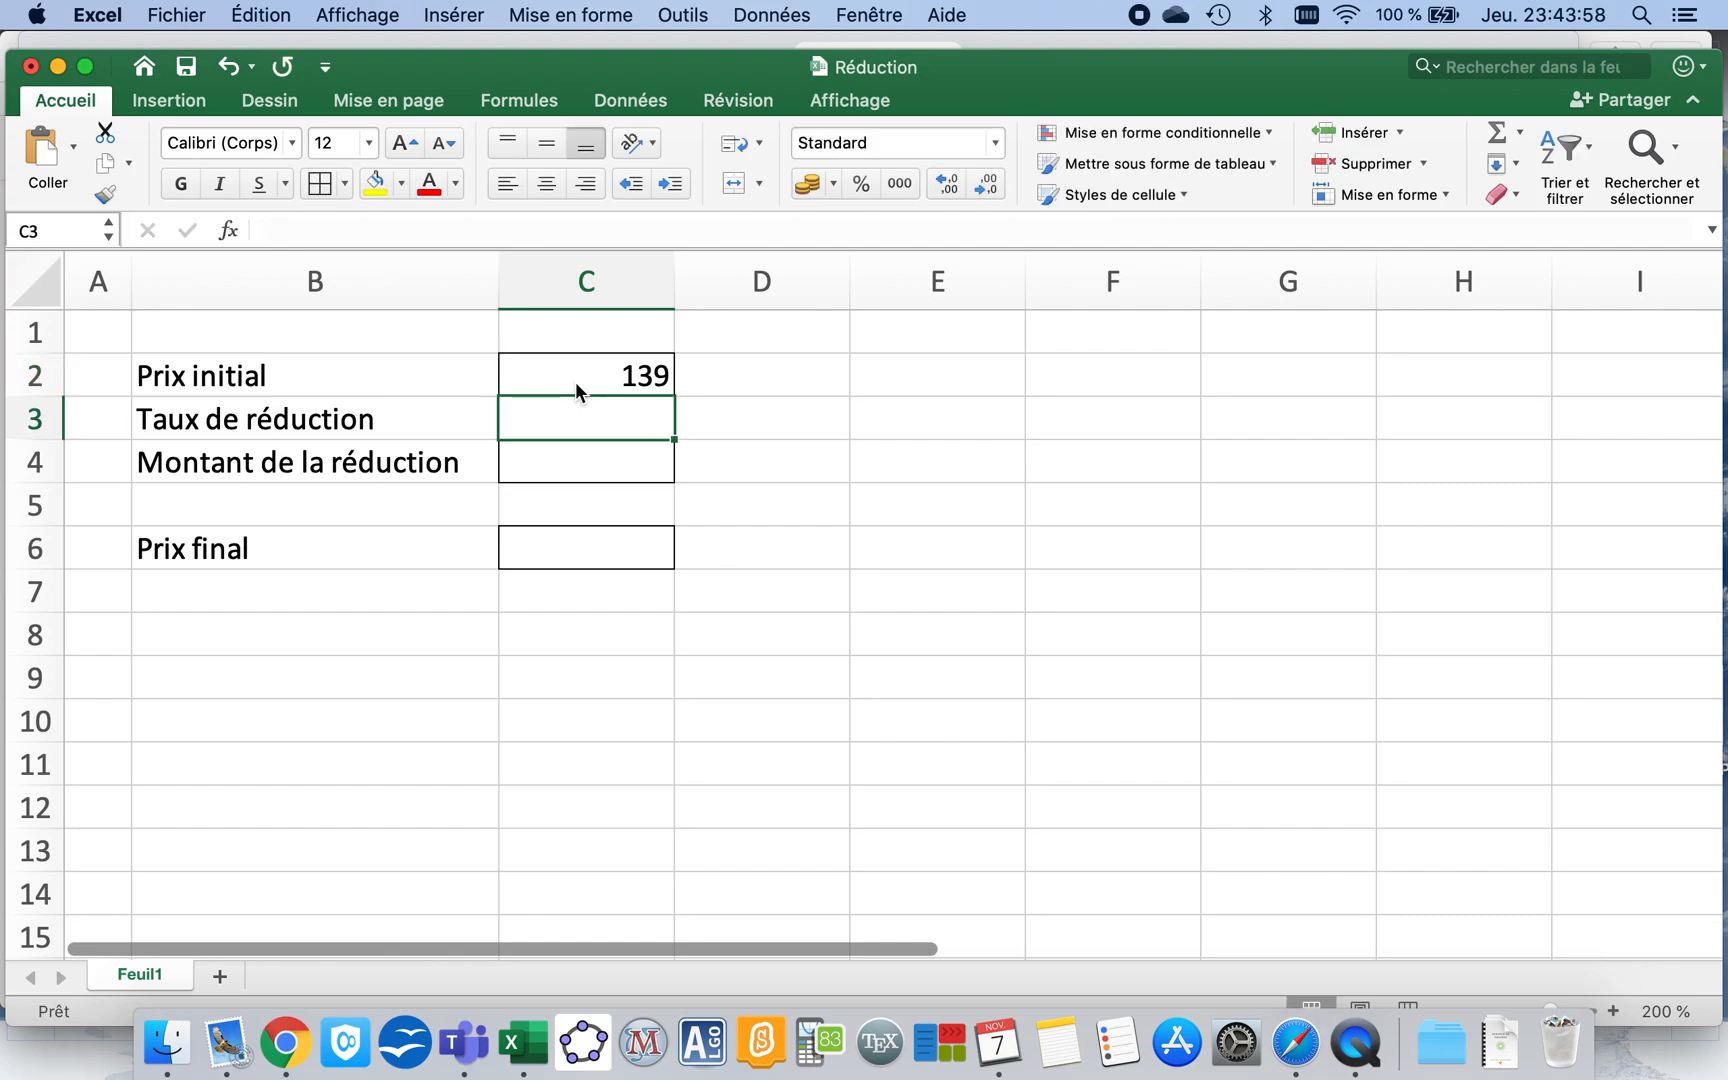
text(15%)
key(Return)
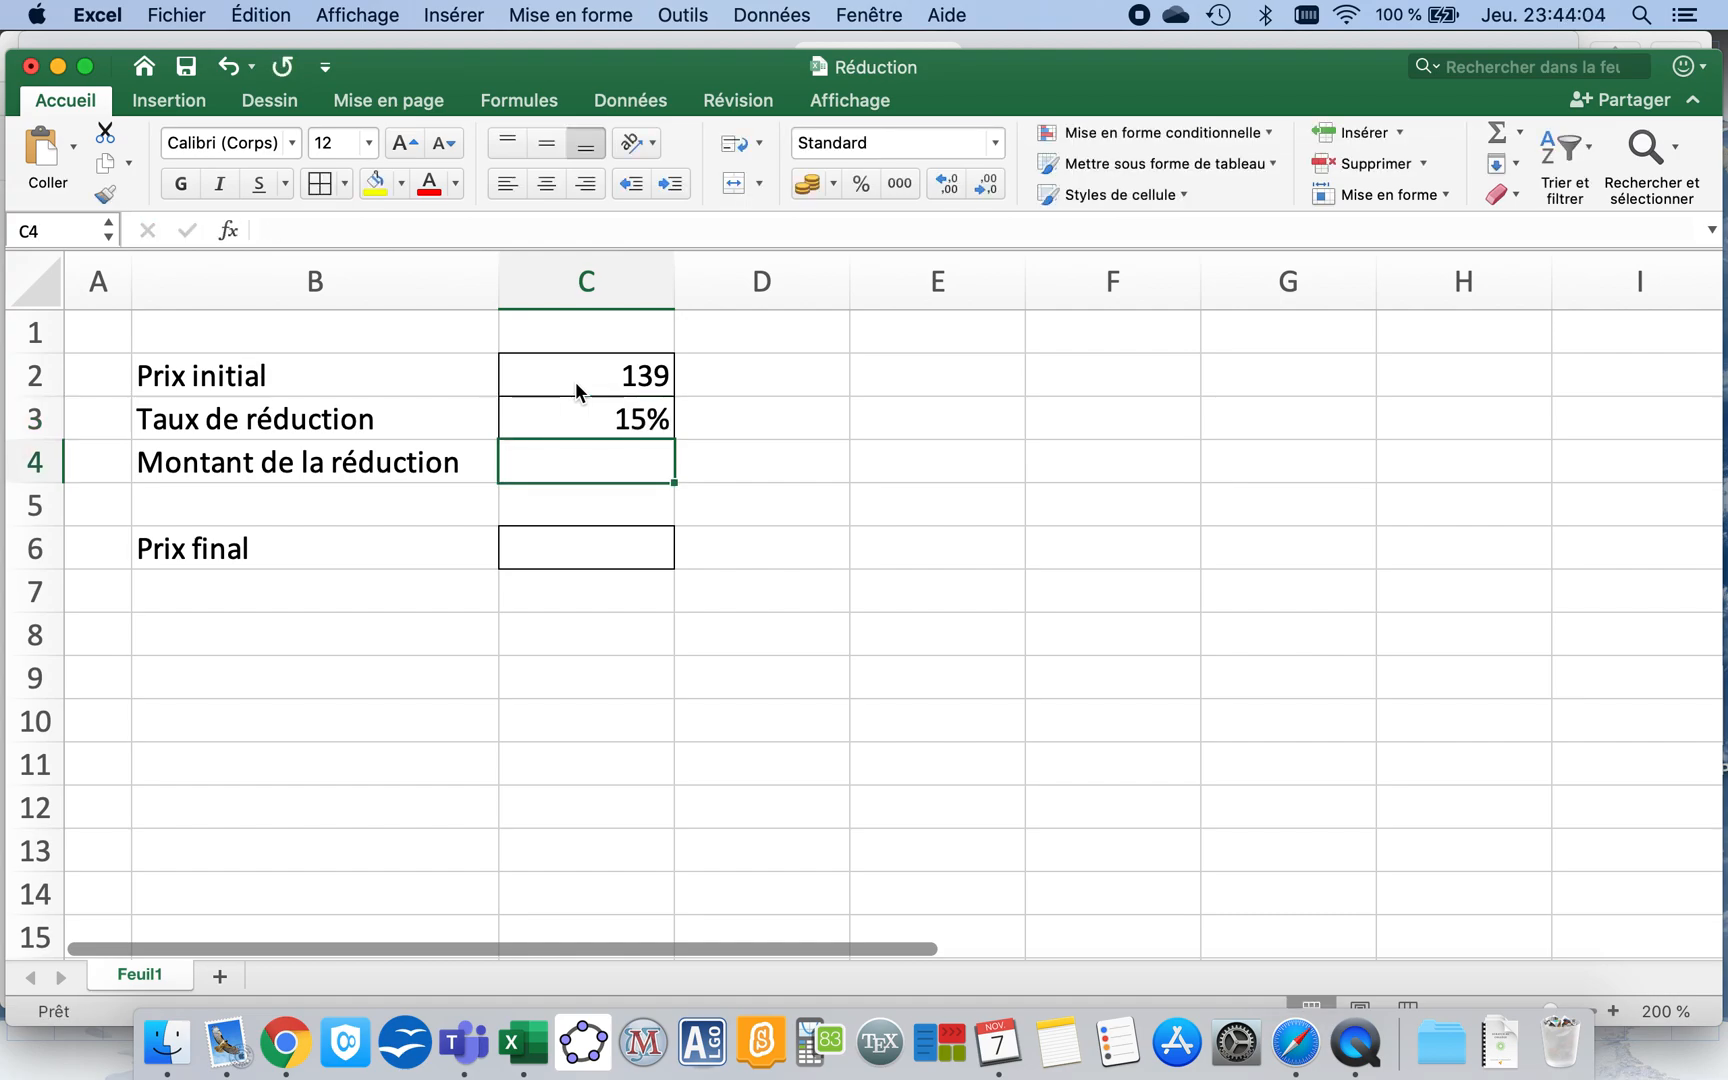
Format the initial price in C2 with the Monétaire category, using the € symbol and two decimals
click(580, 377)
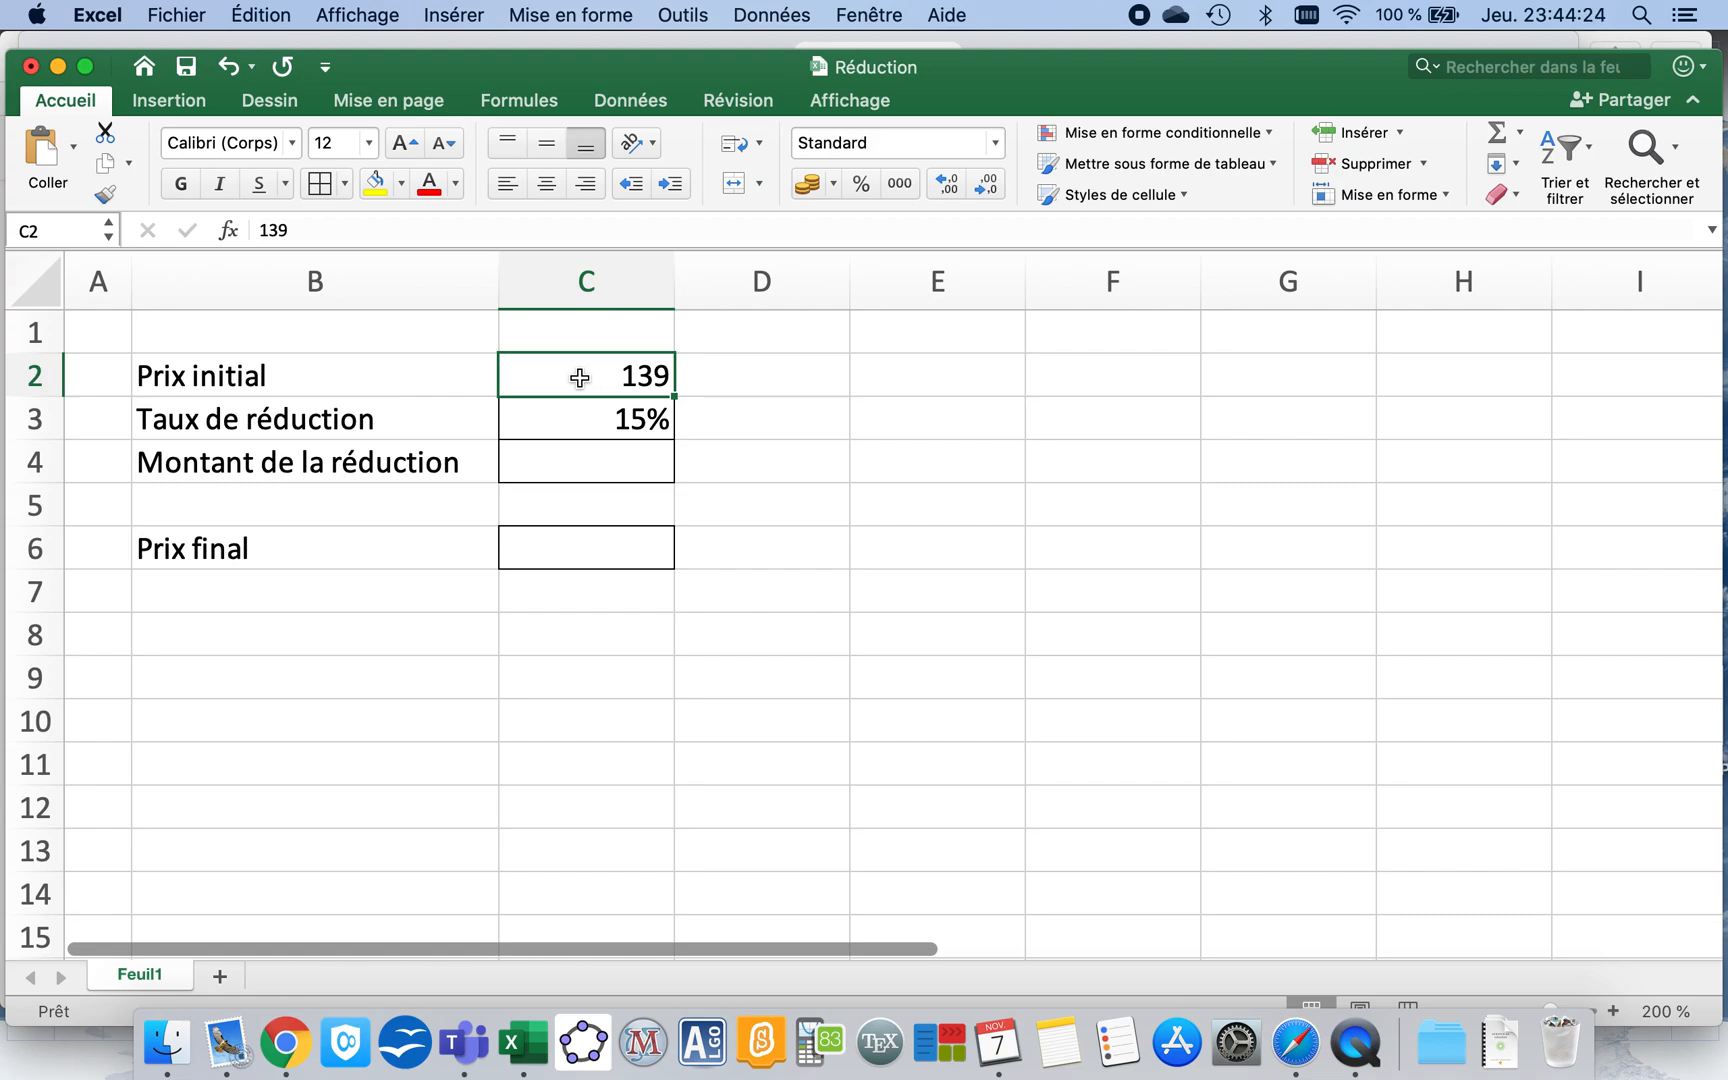
right_click(579, 378)
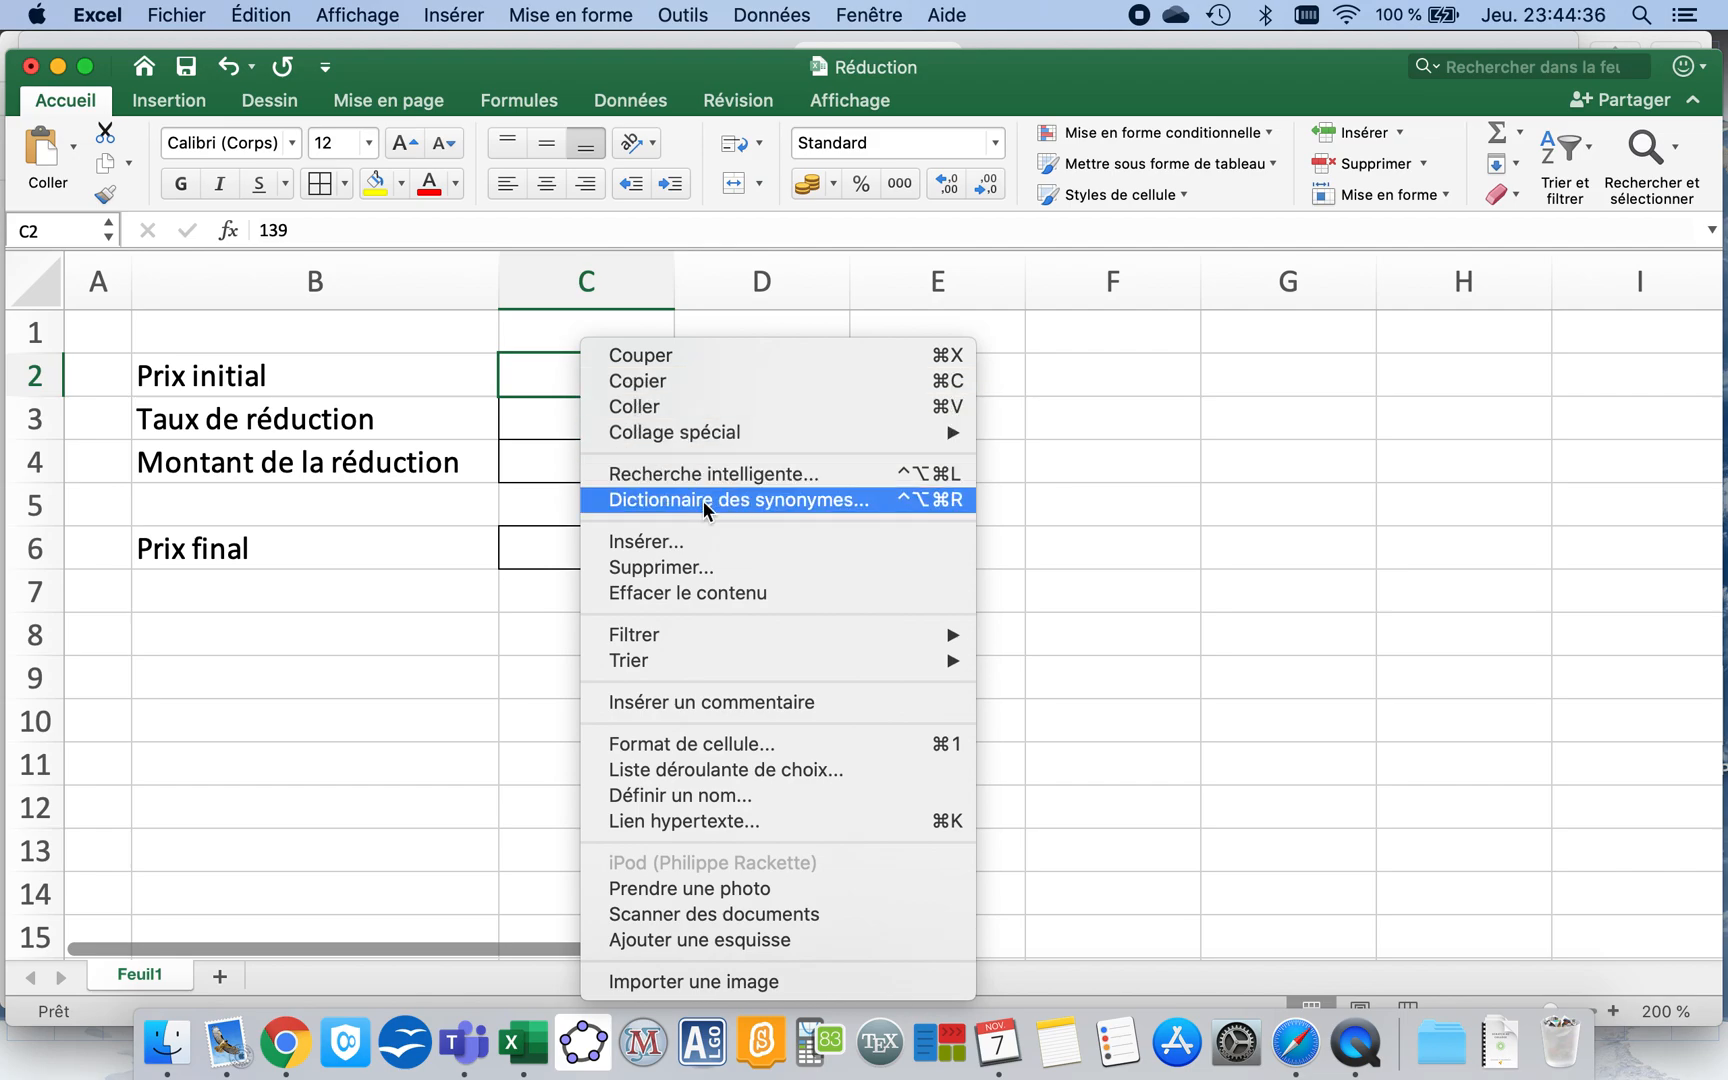
click(708, 745)
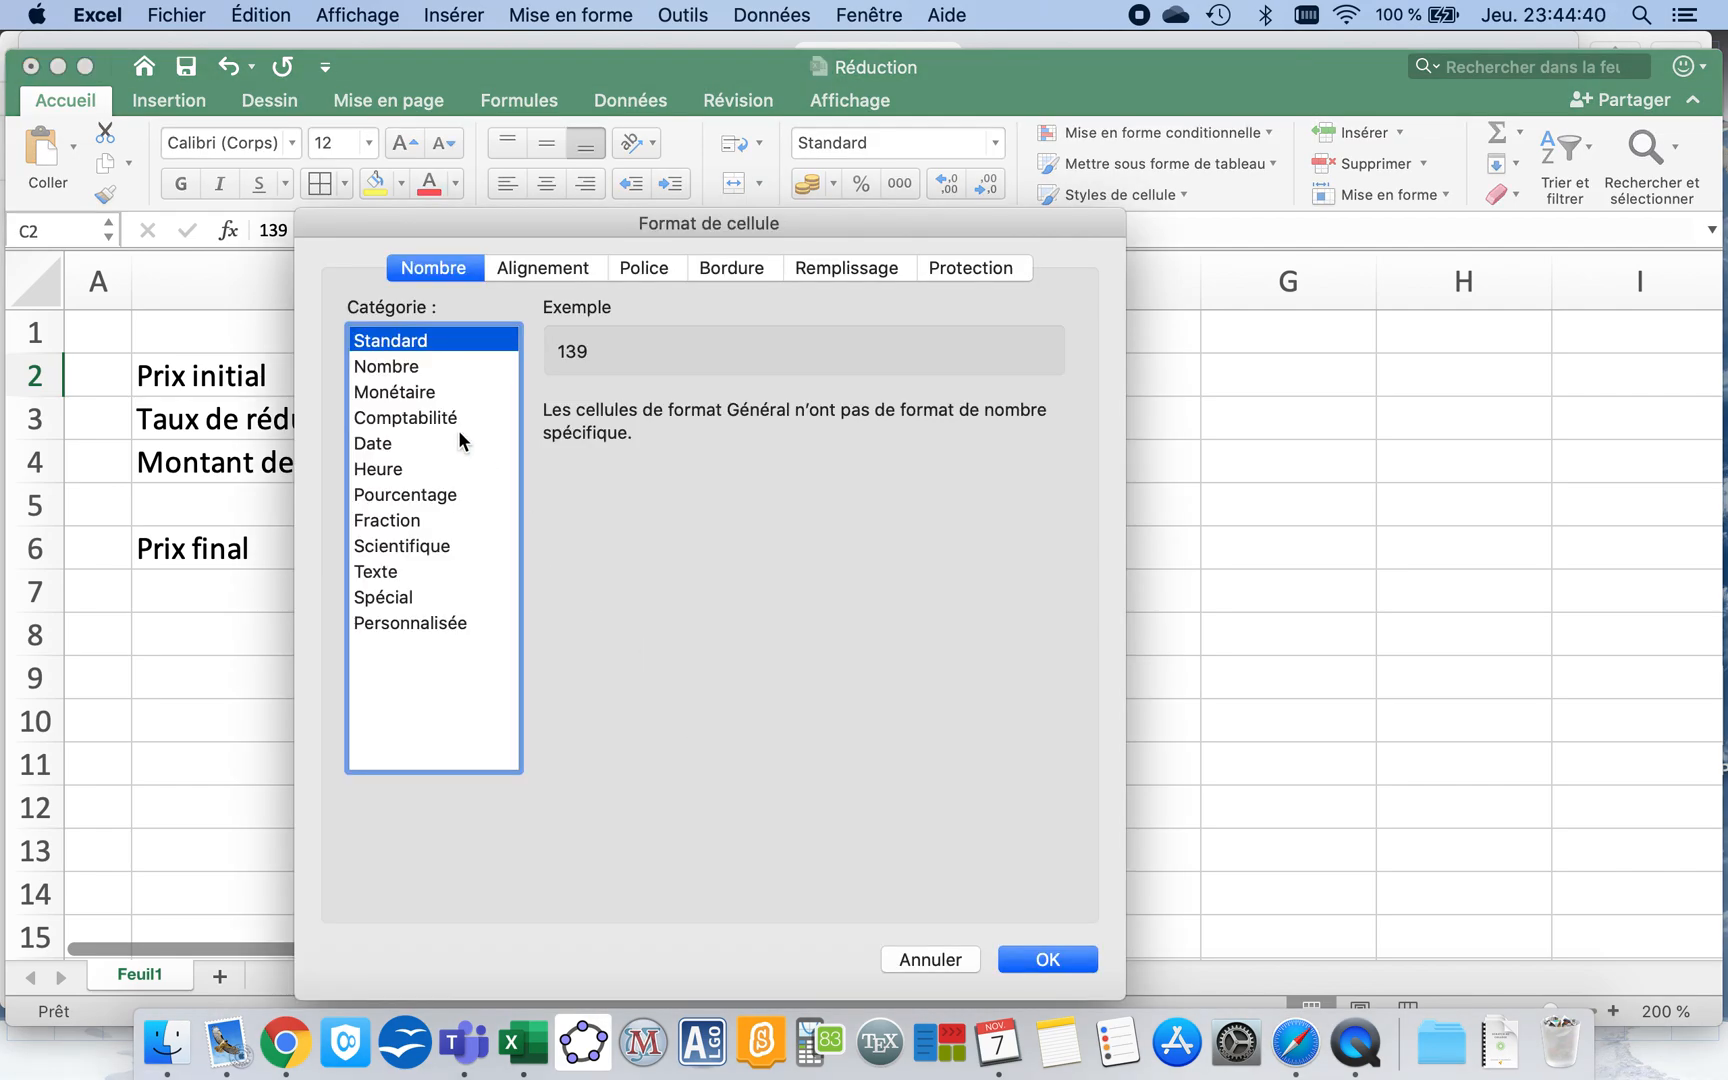
click(419, 390)
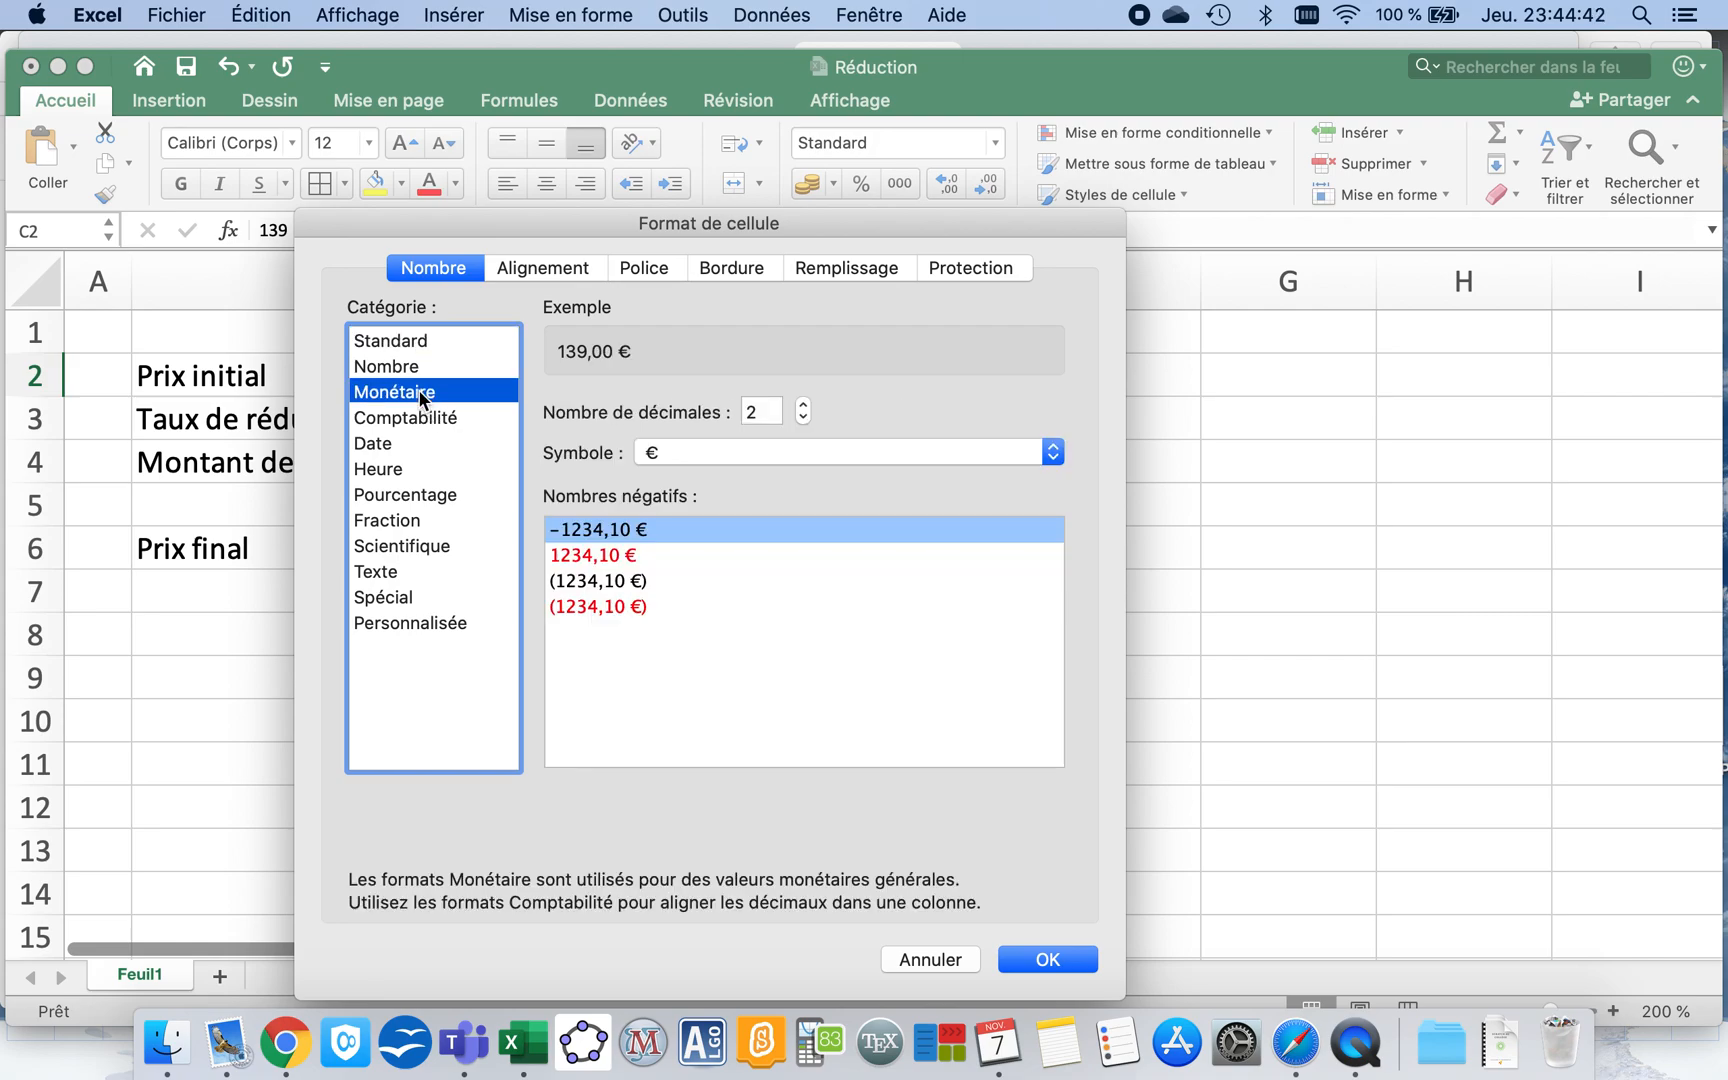
click(1041, 962)
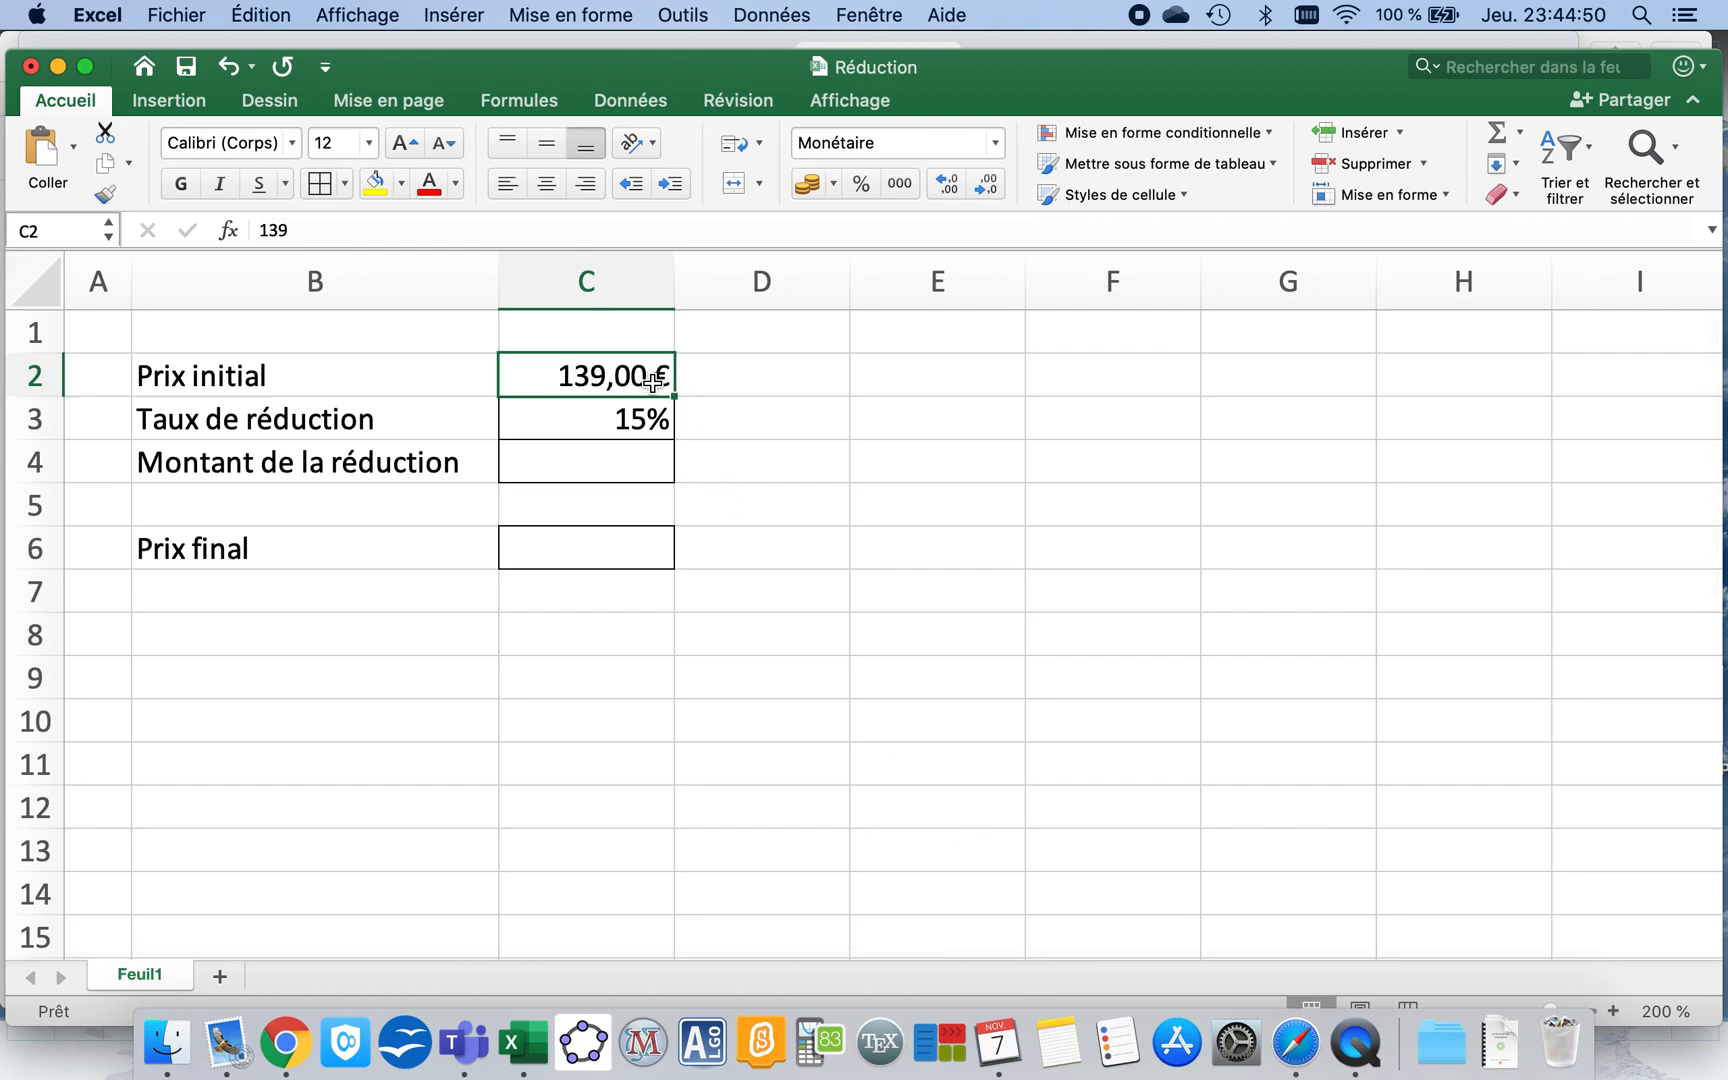
Change the number format of the discount rate in C3 to Standard
click(600, 420)
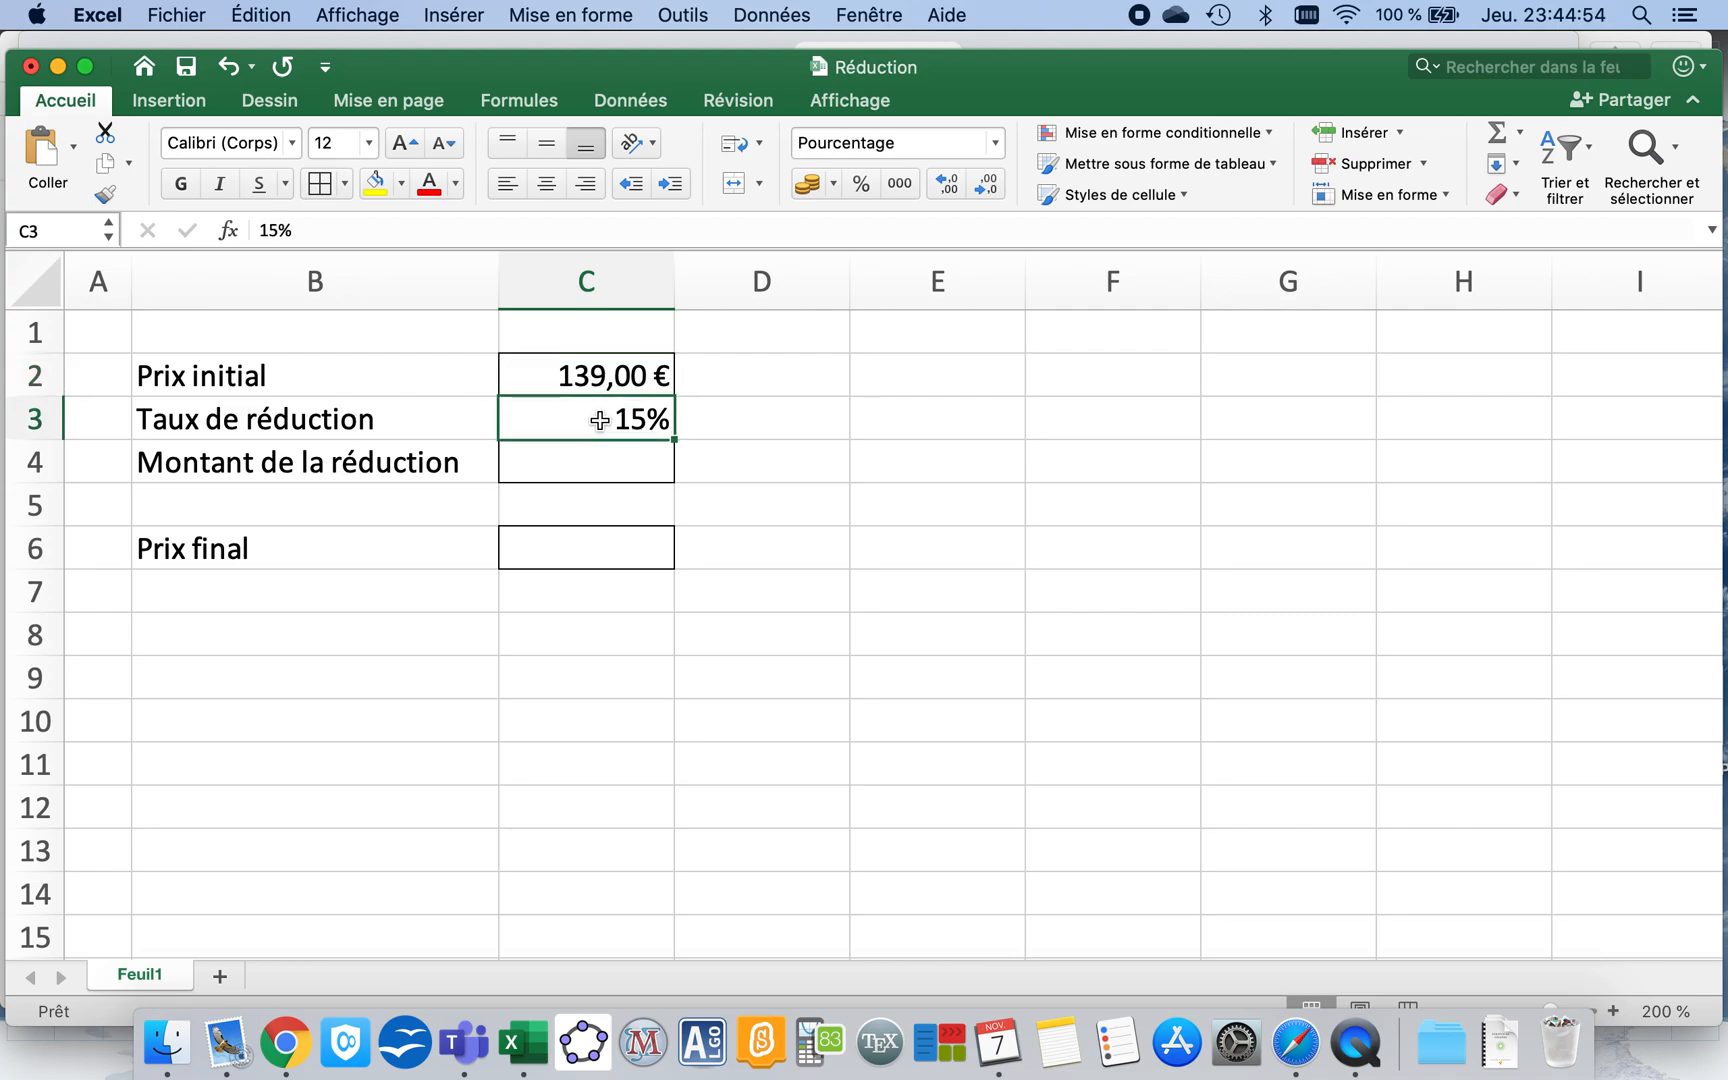
right_click(600, 422)
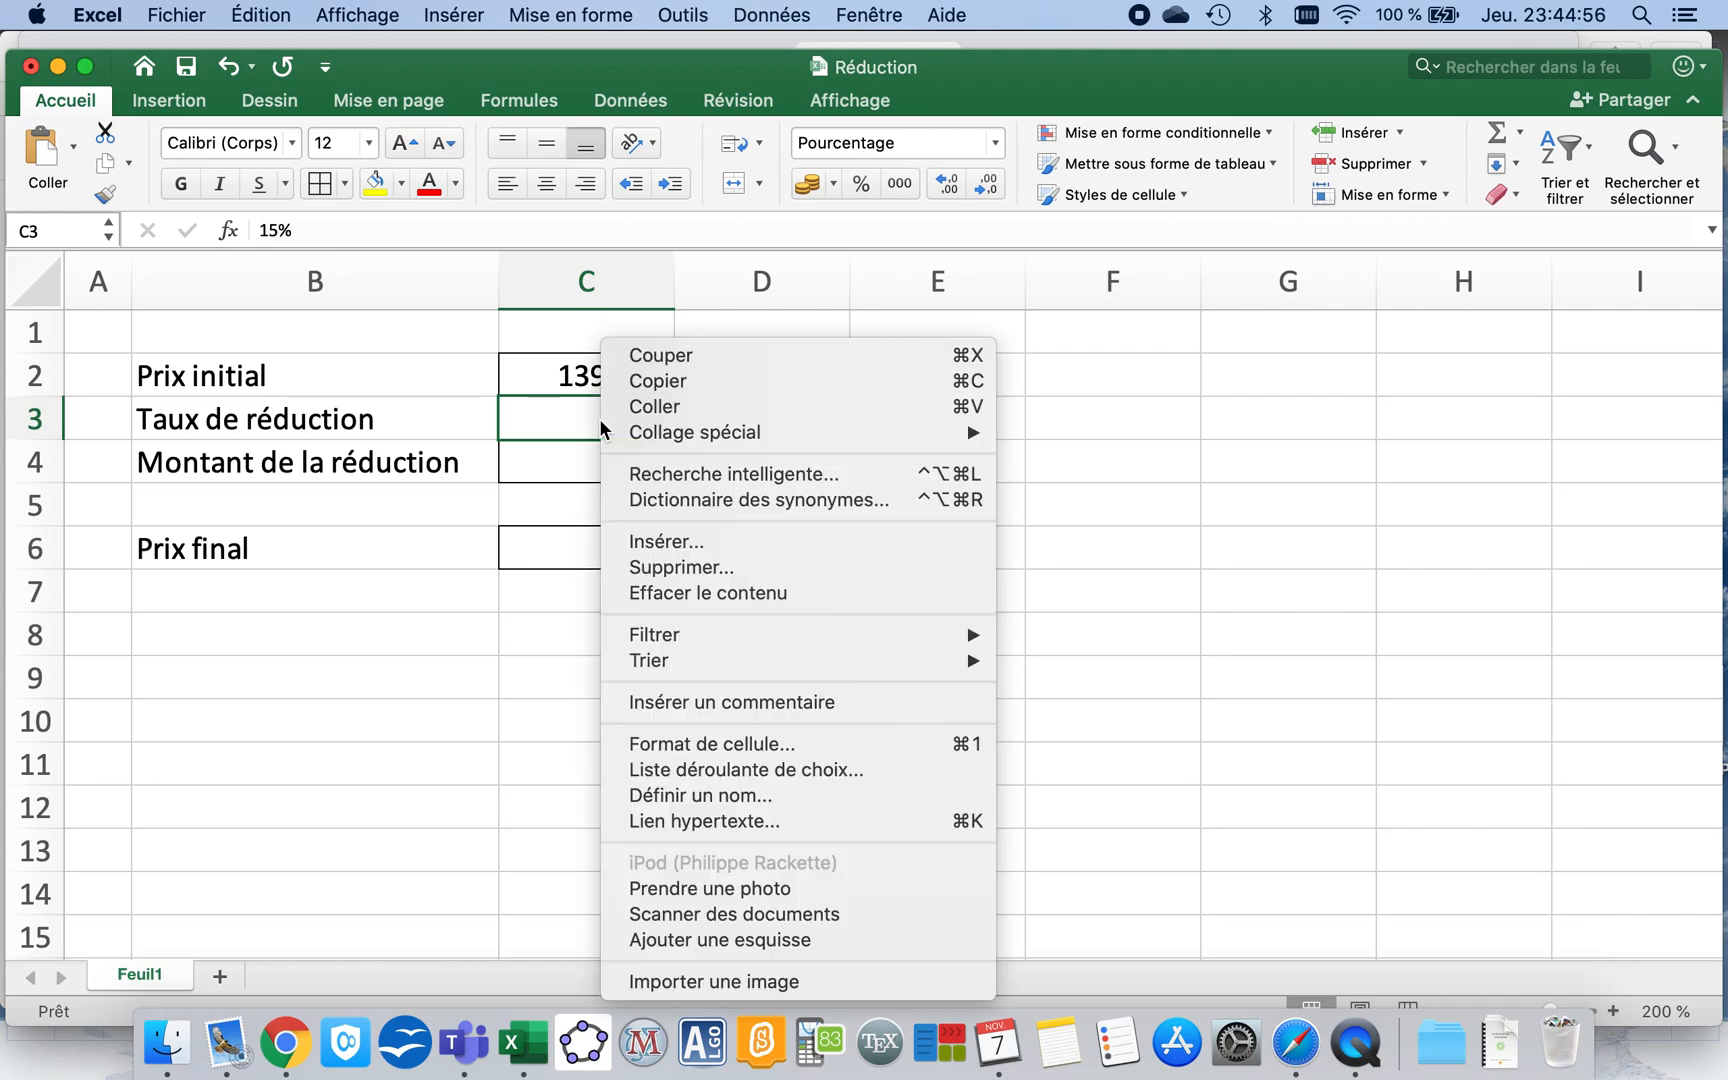
click(683, 745)
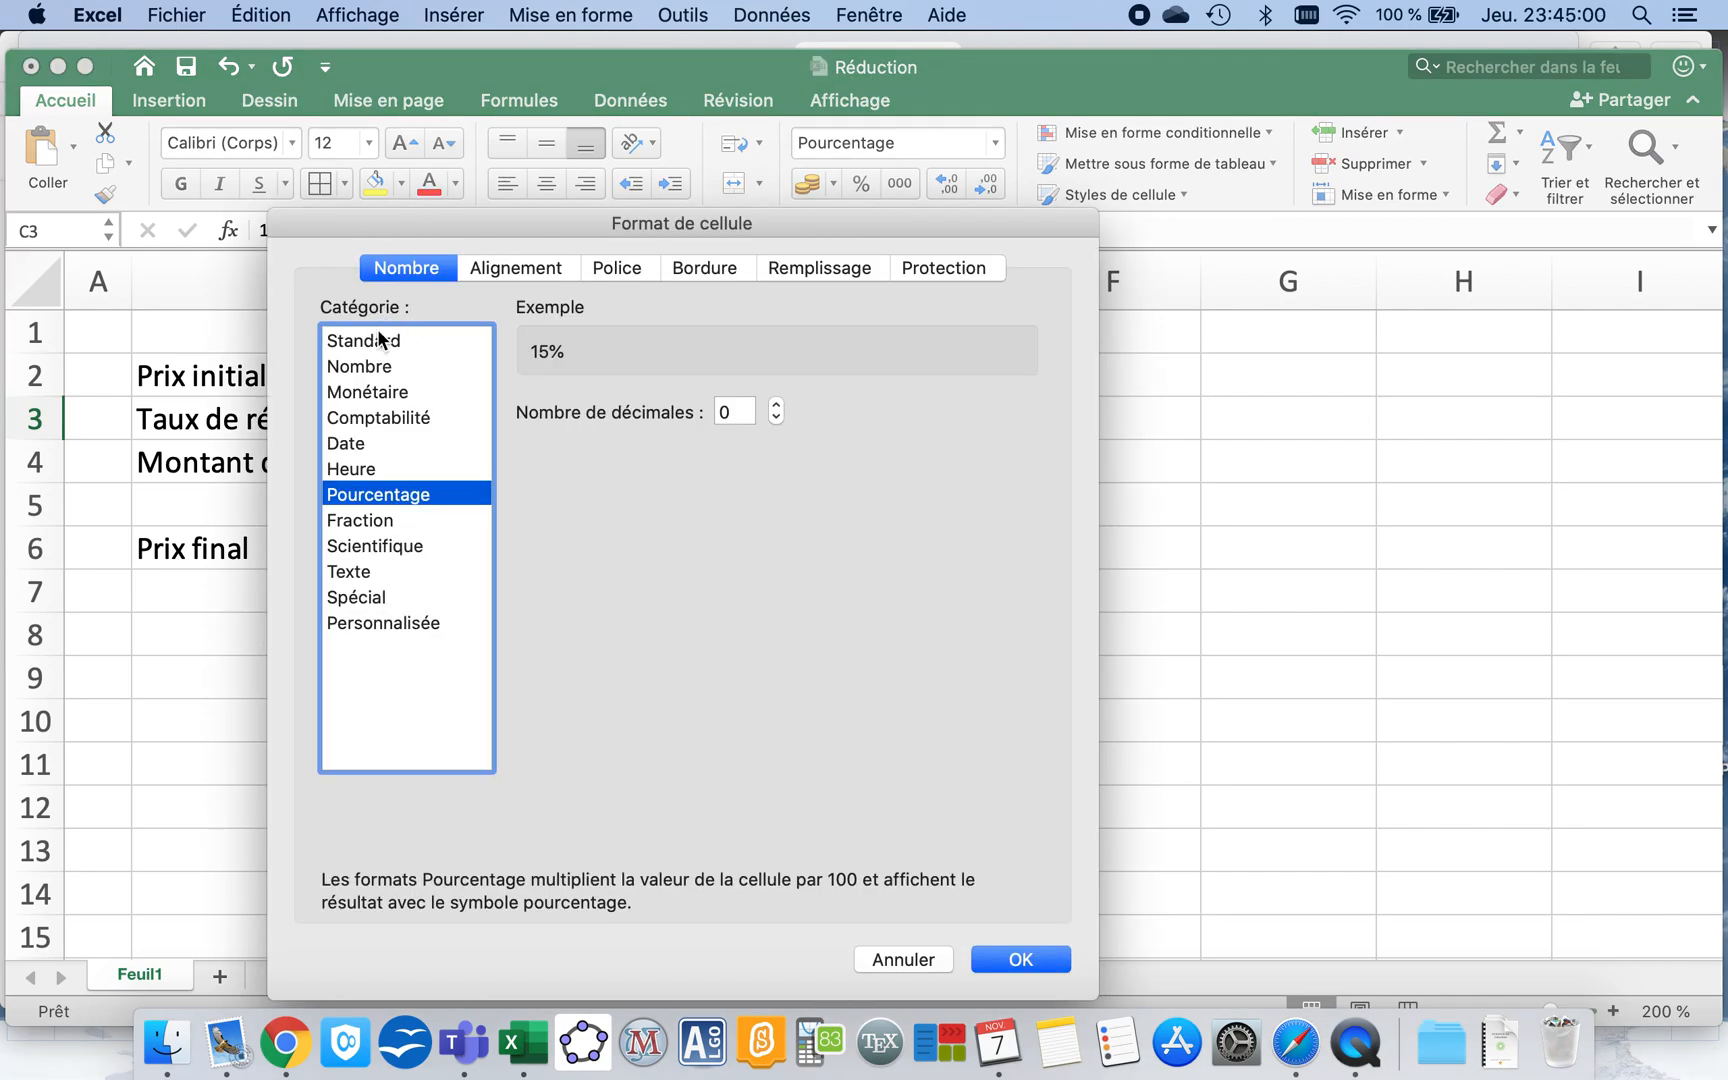
click(382, 340)
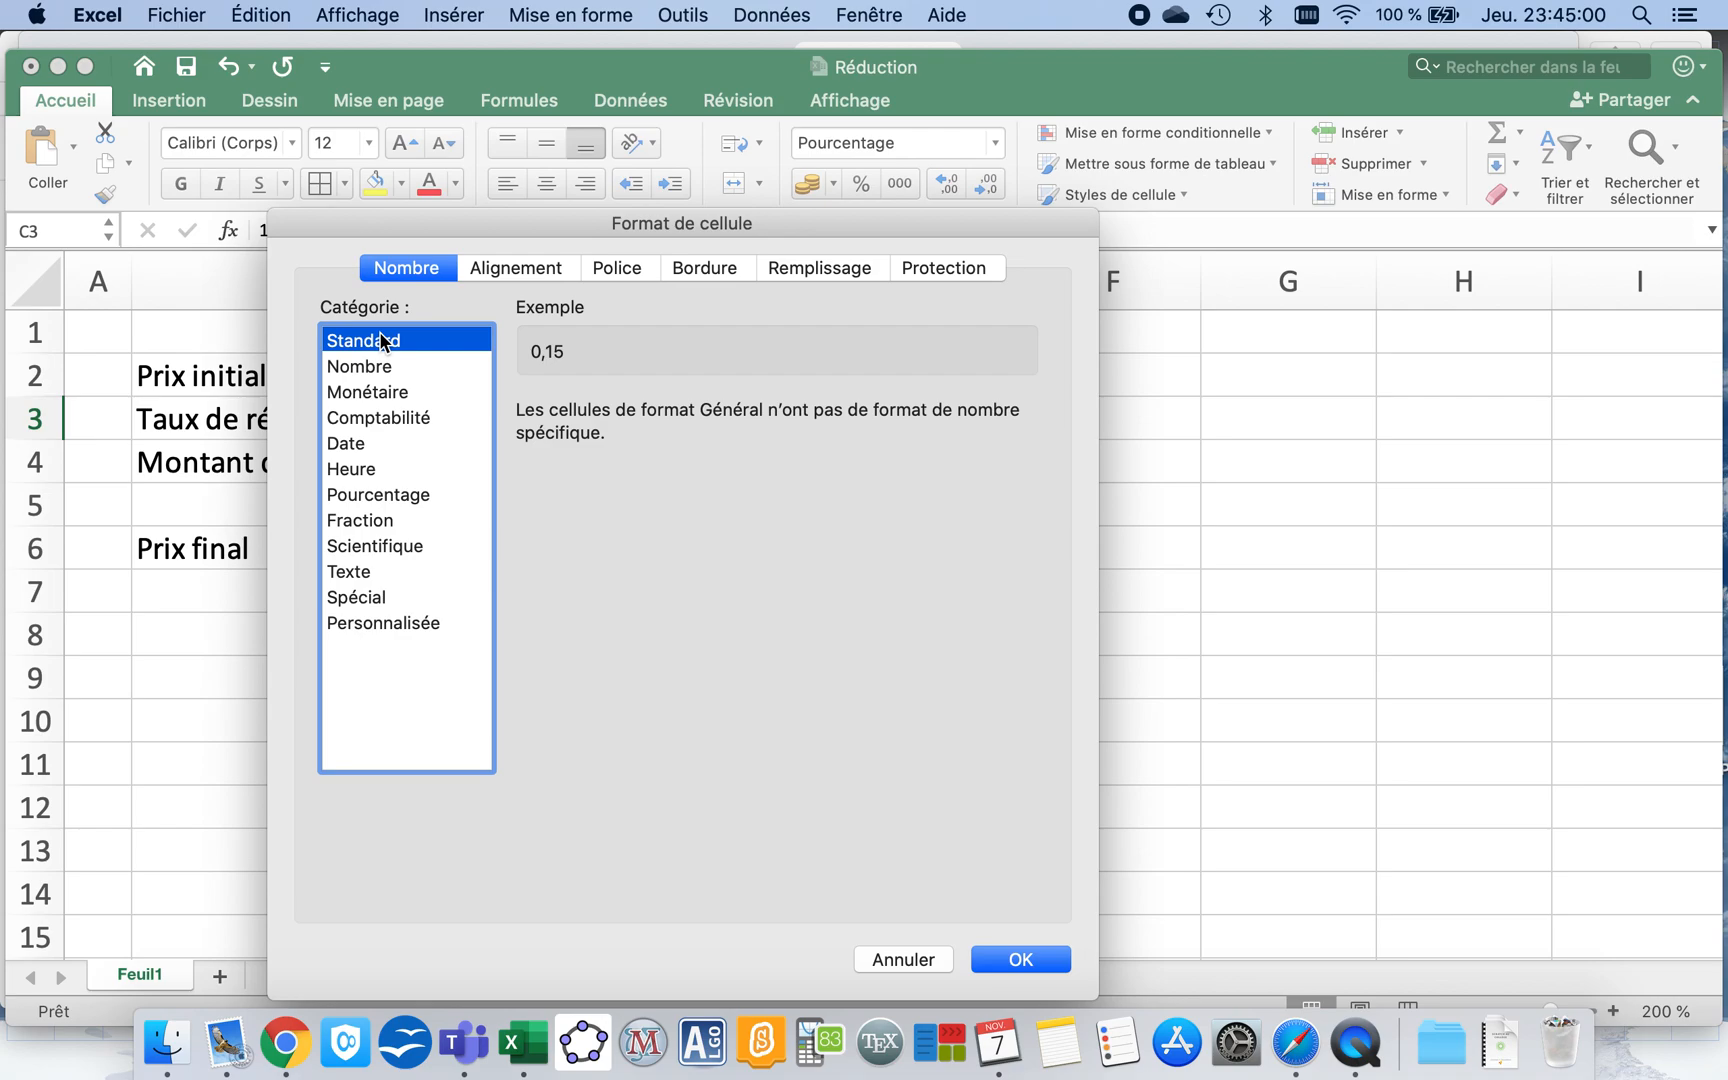
click(1034, 963)
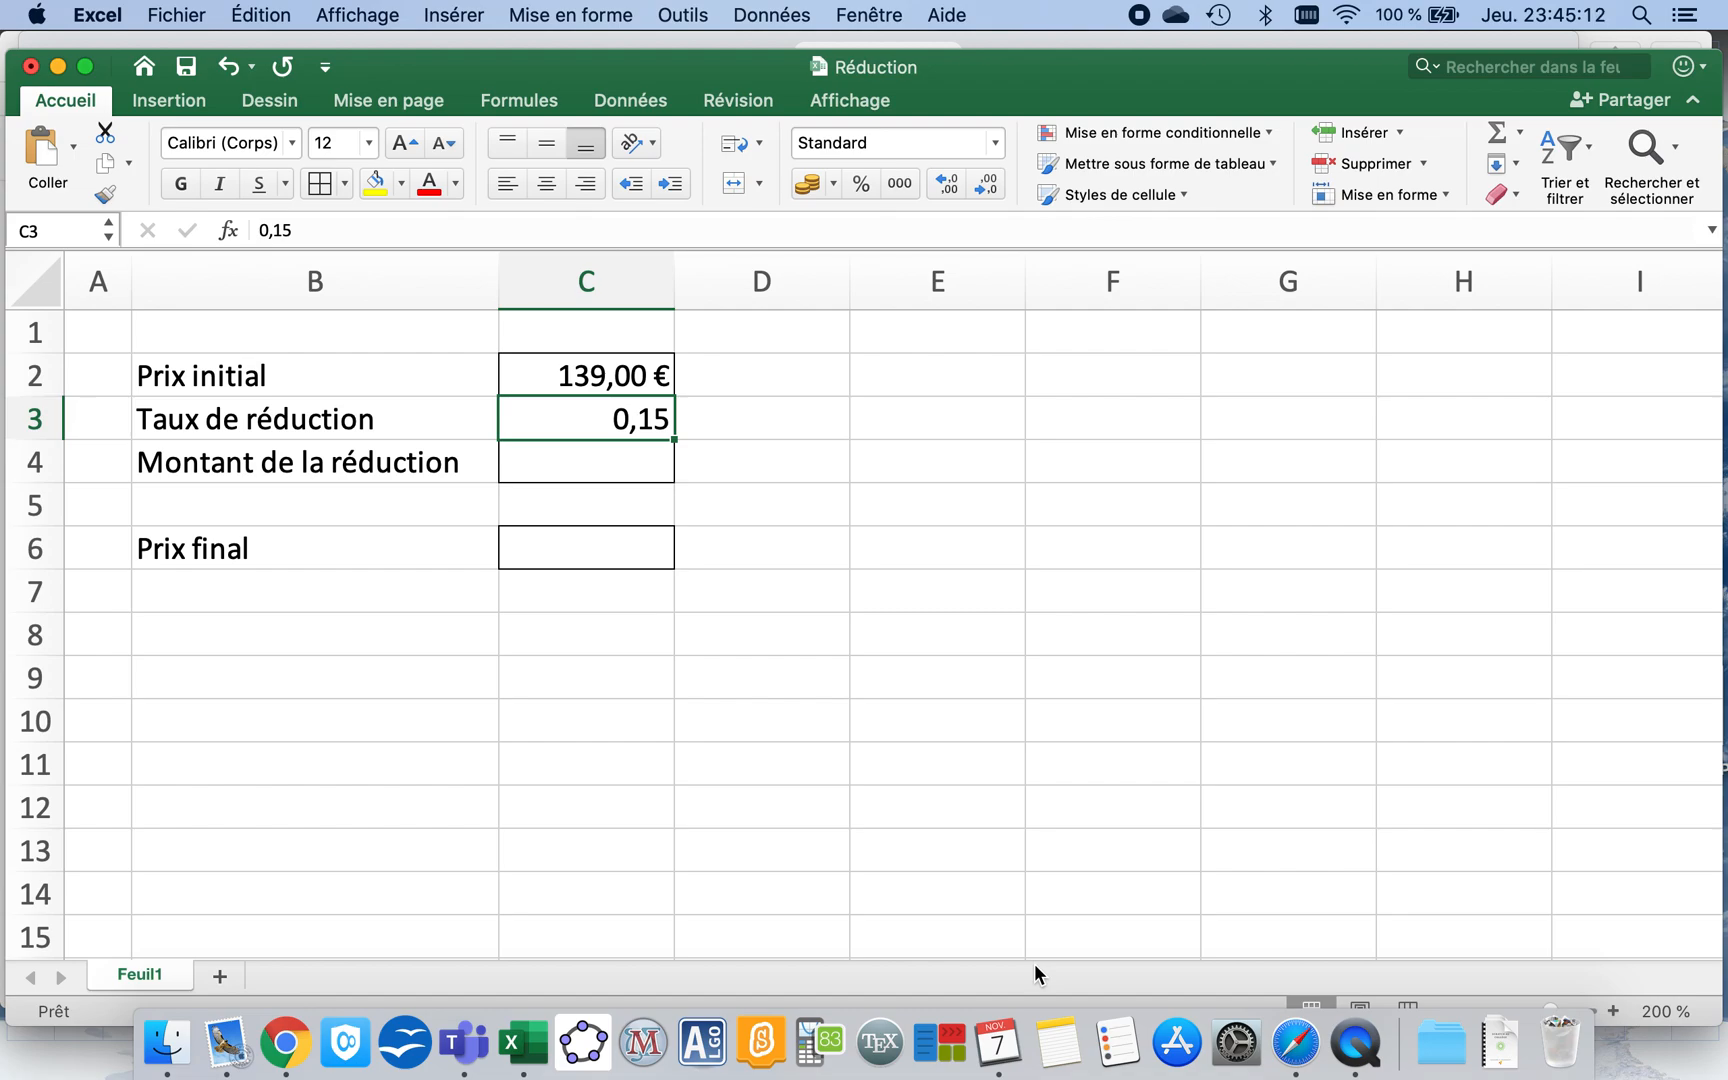
Calculate the discount amount in C4 with the formula =C2*C3
click(573, 465)
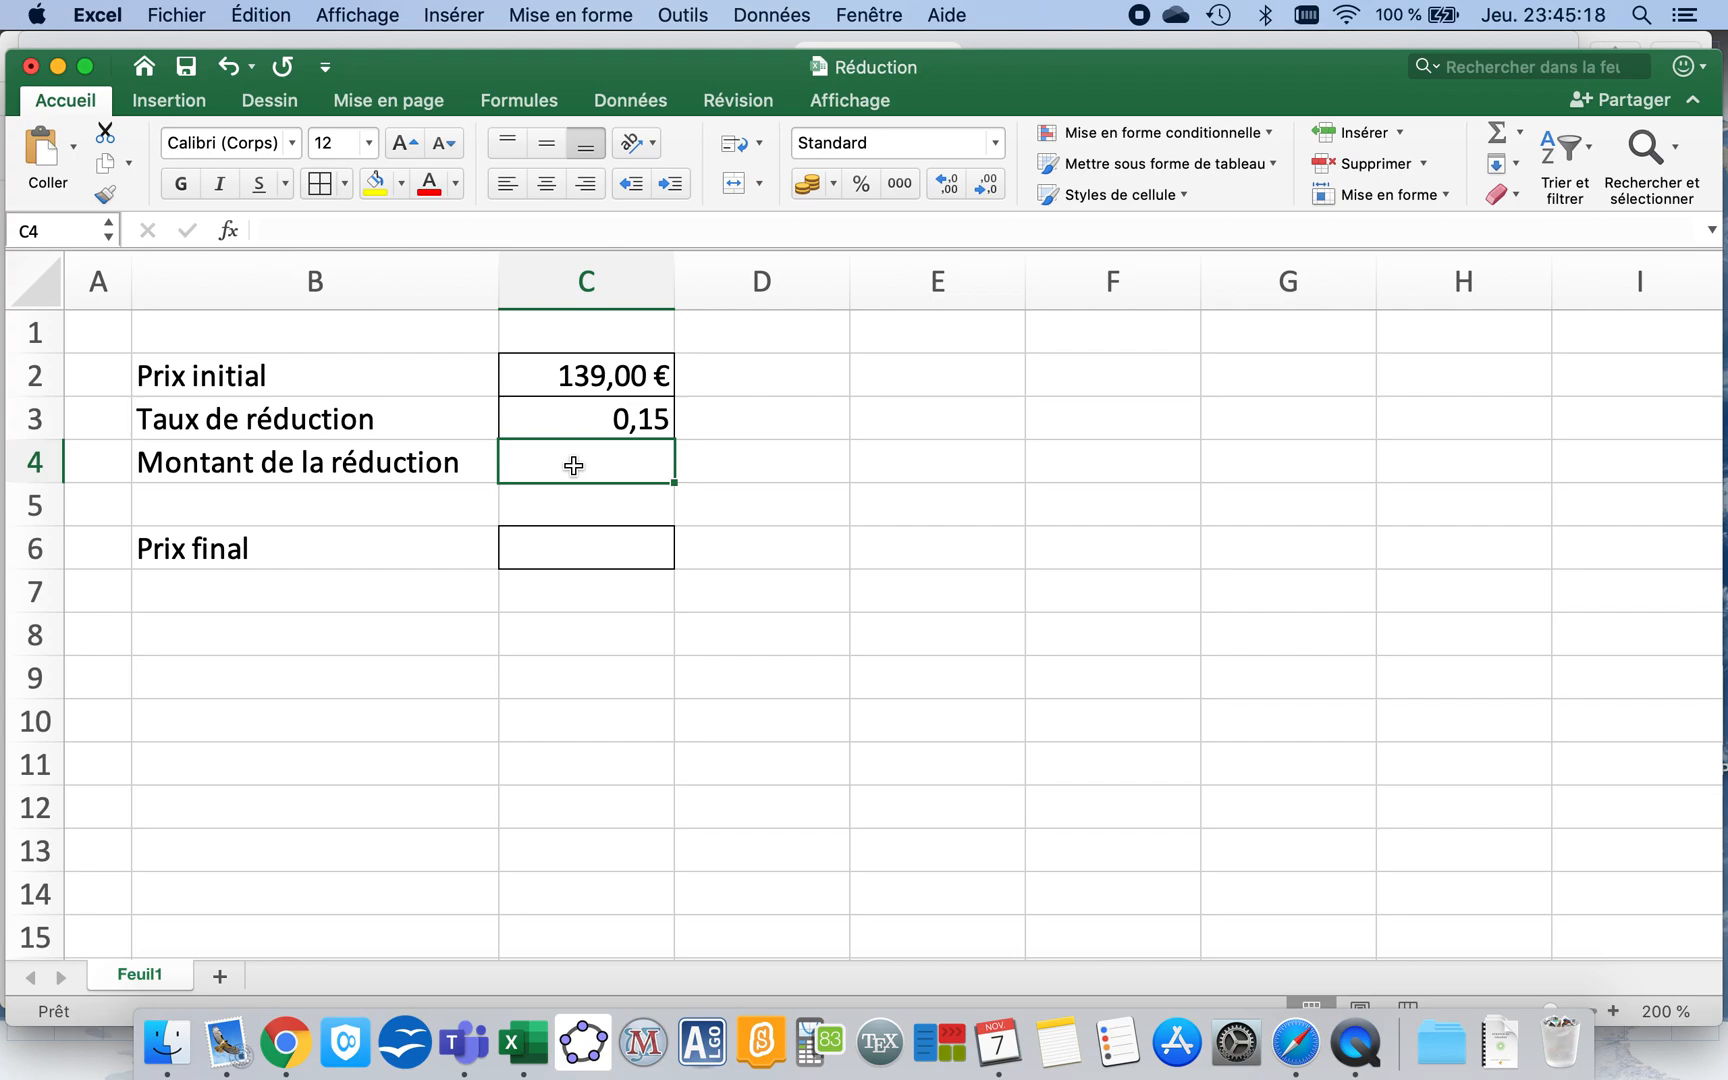
text(=)
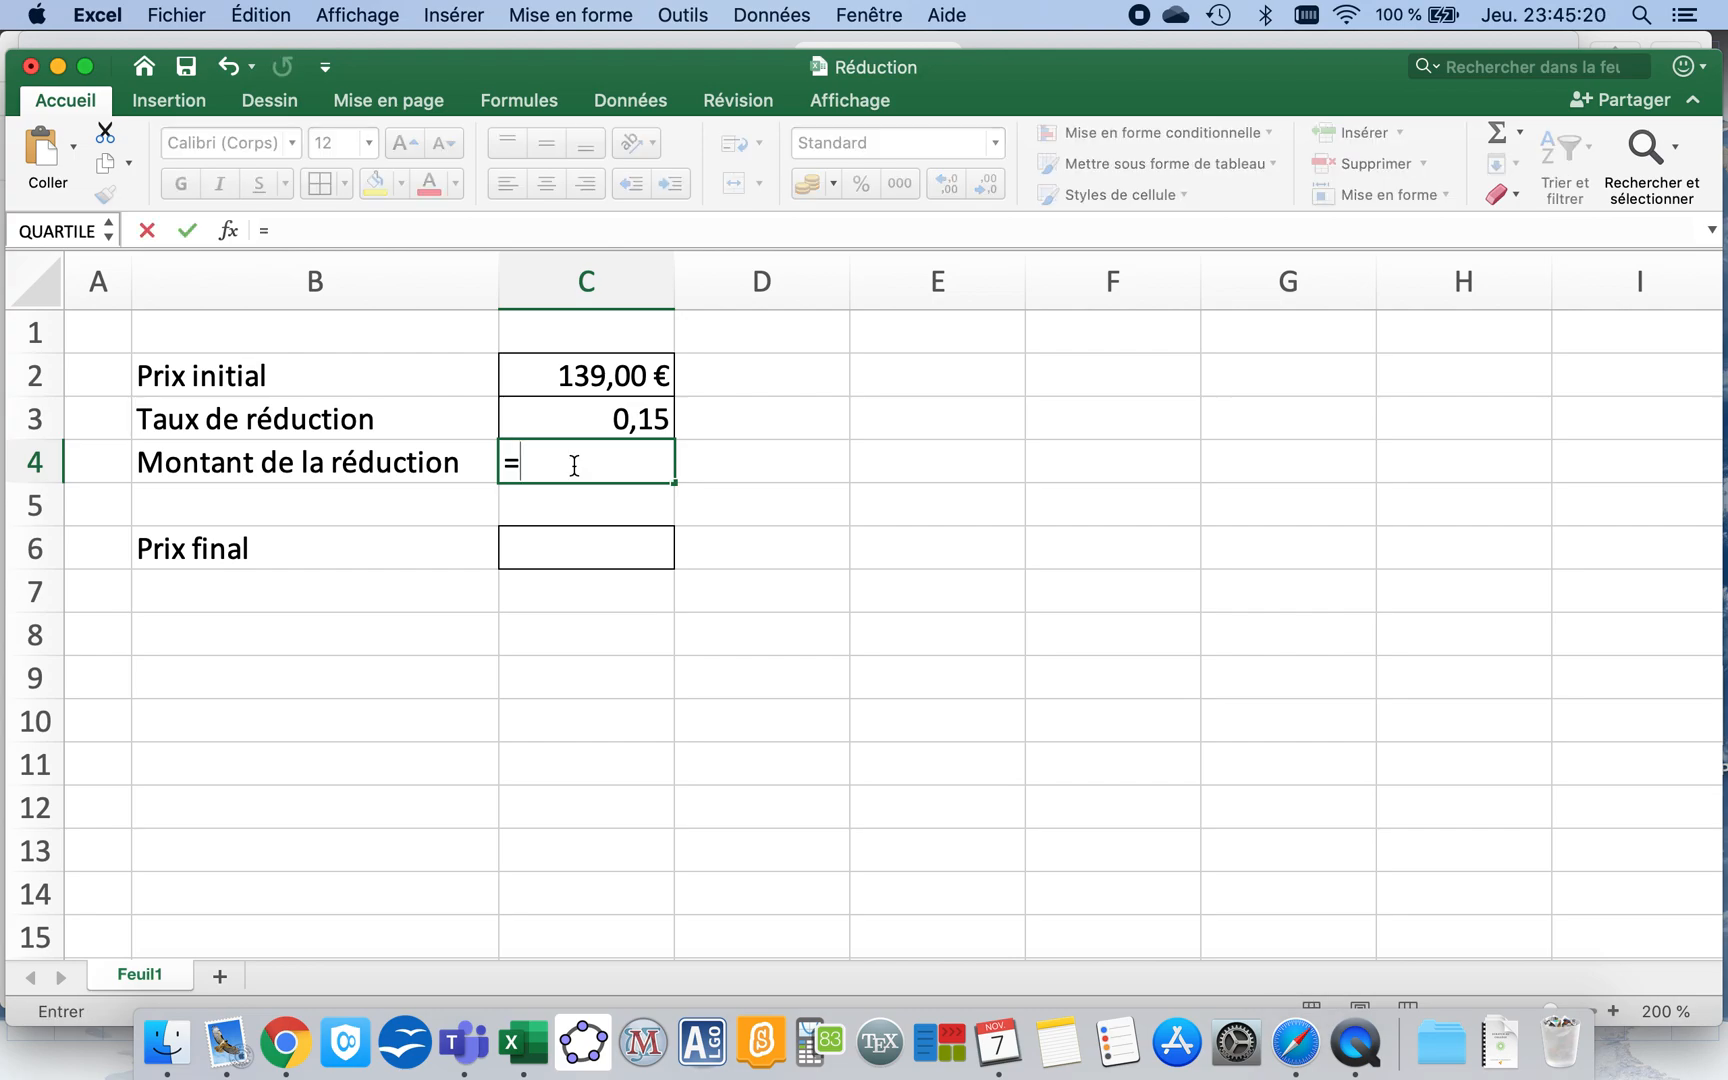
click(591, 377)
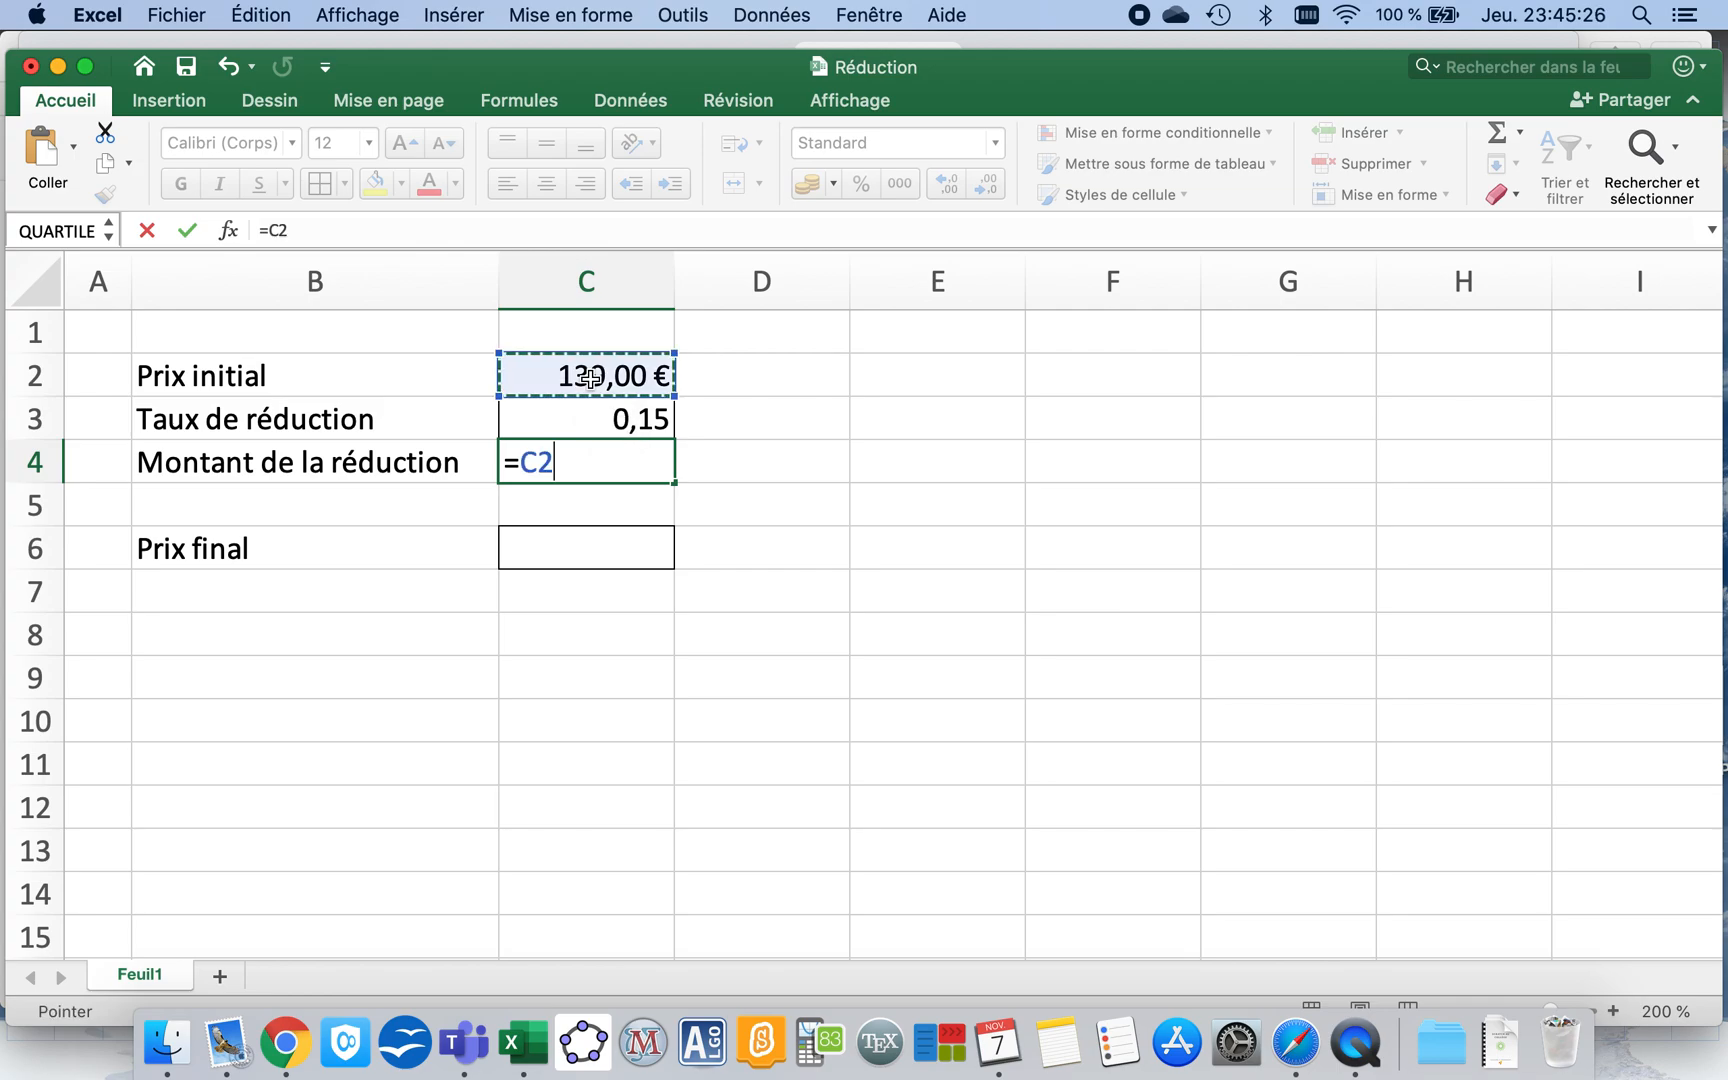
text(*)
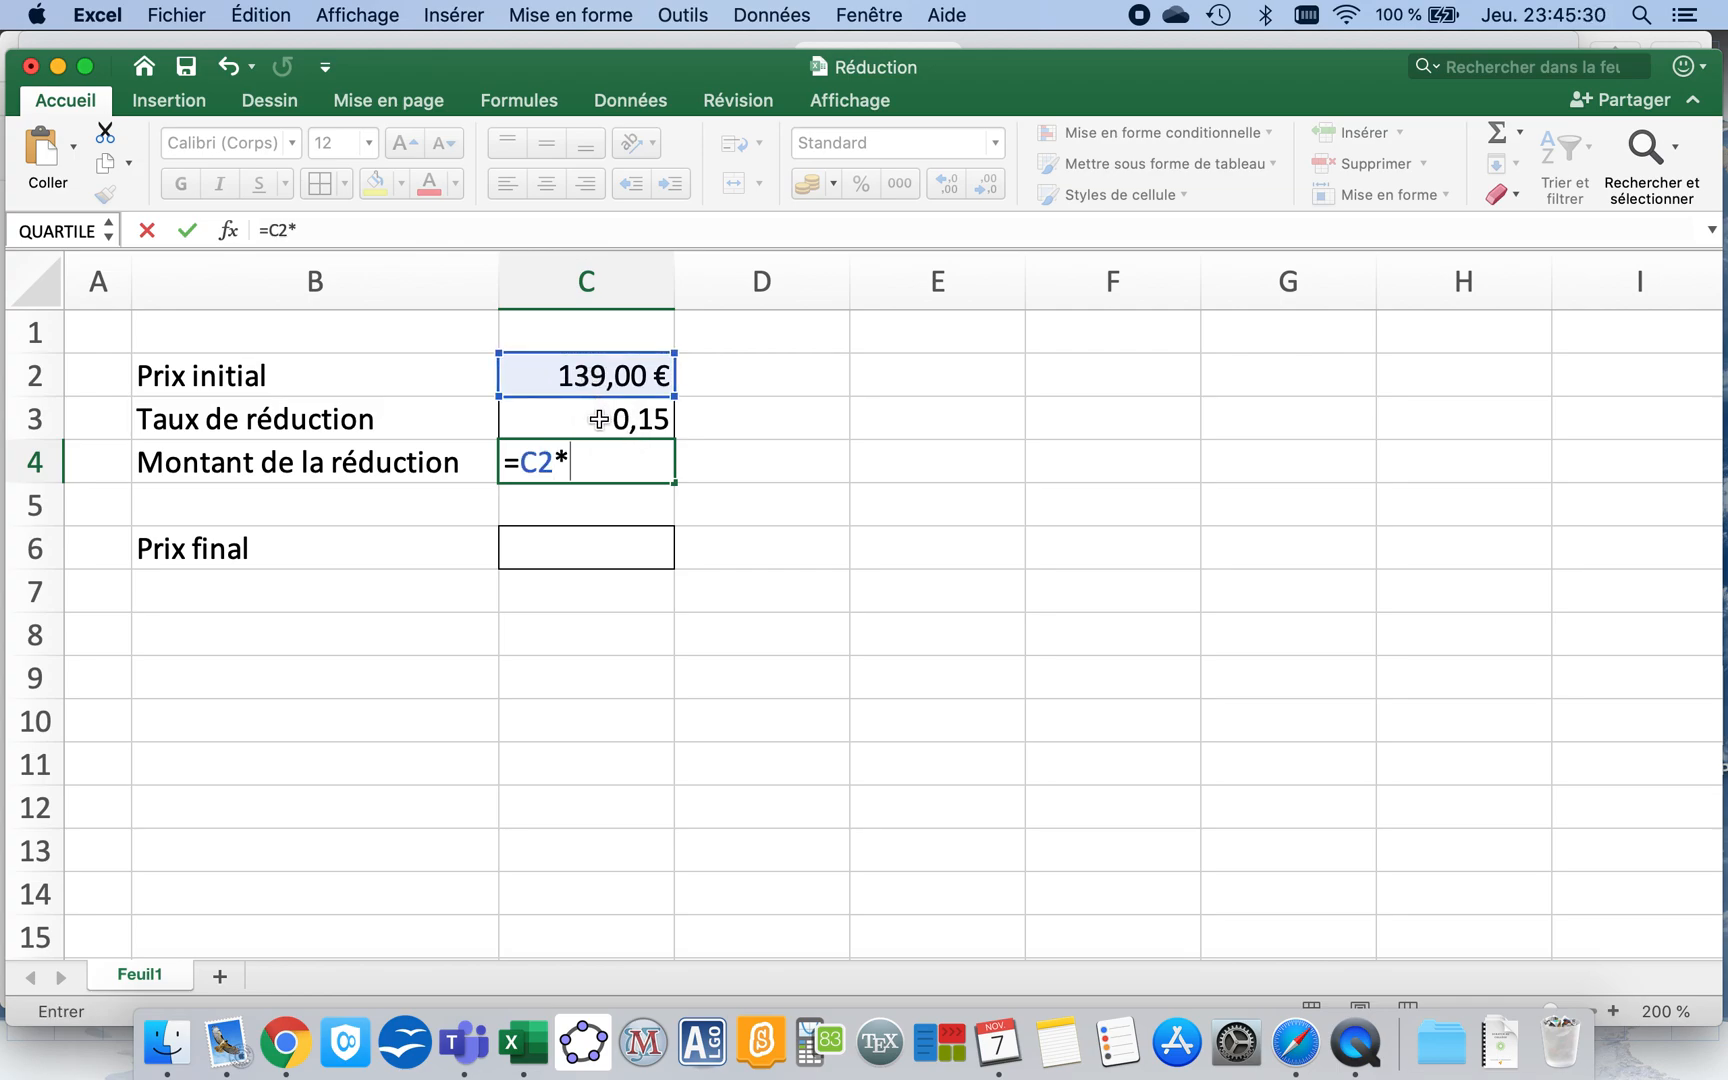
click(598, 417)
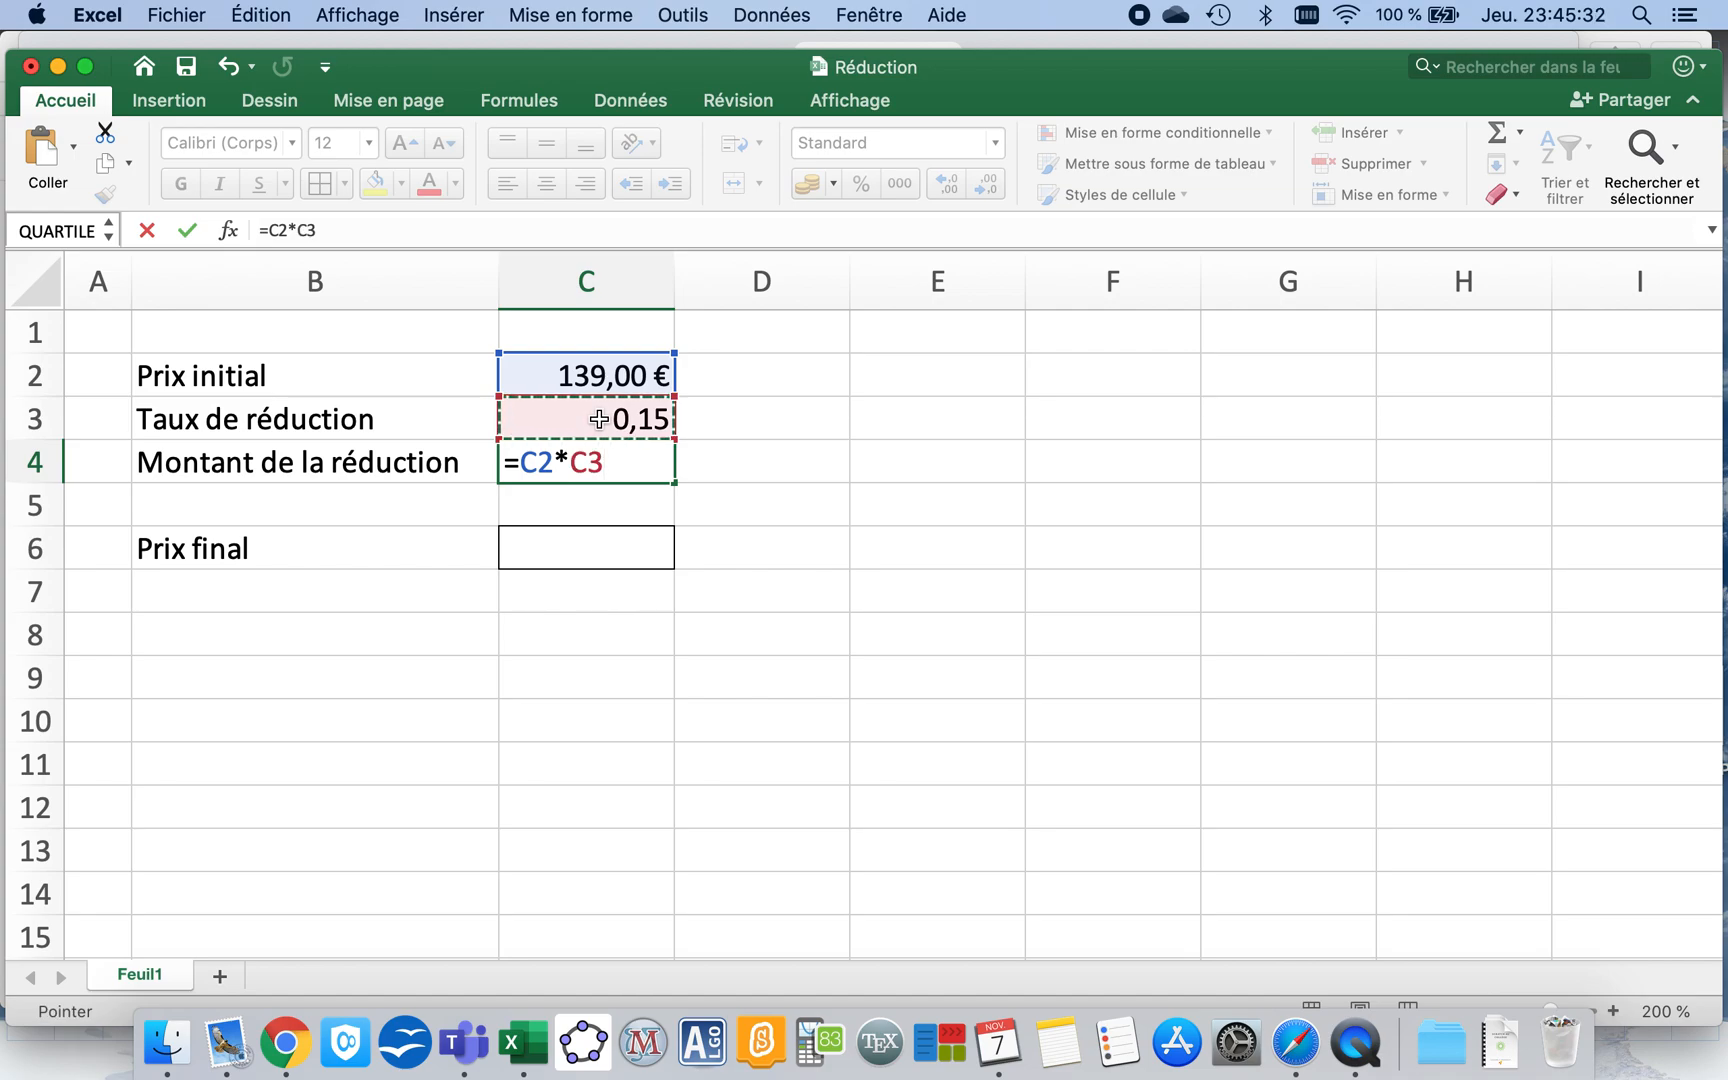
key(Return)
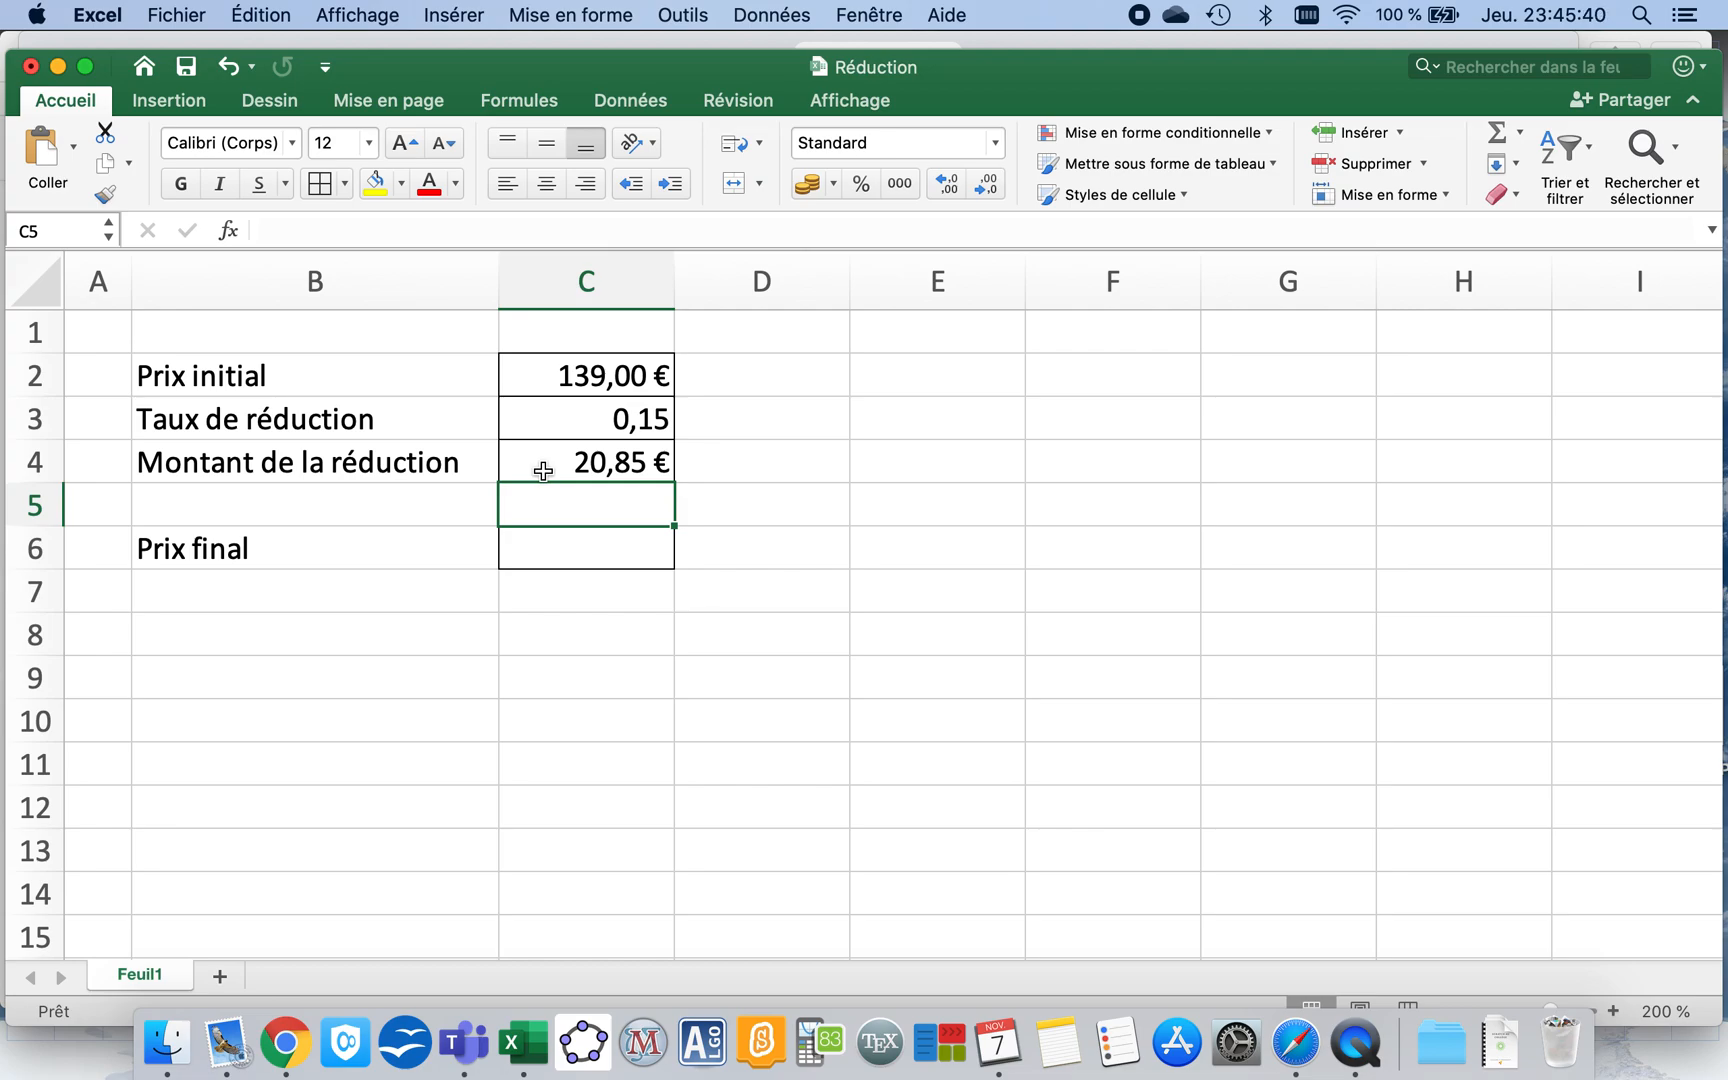
Format the discount rate in C3 as a percentage with one decimal place
click(584, 420)
click(861, 189)
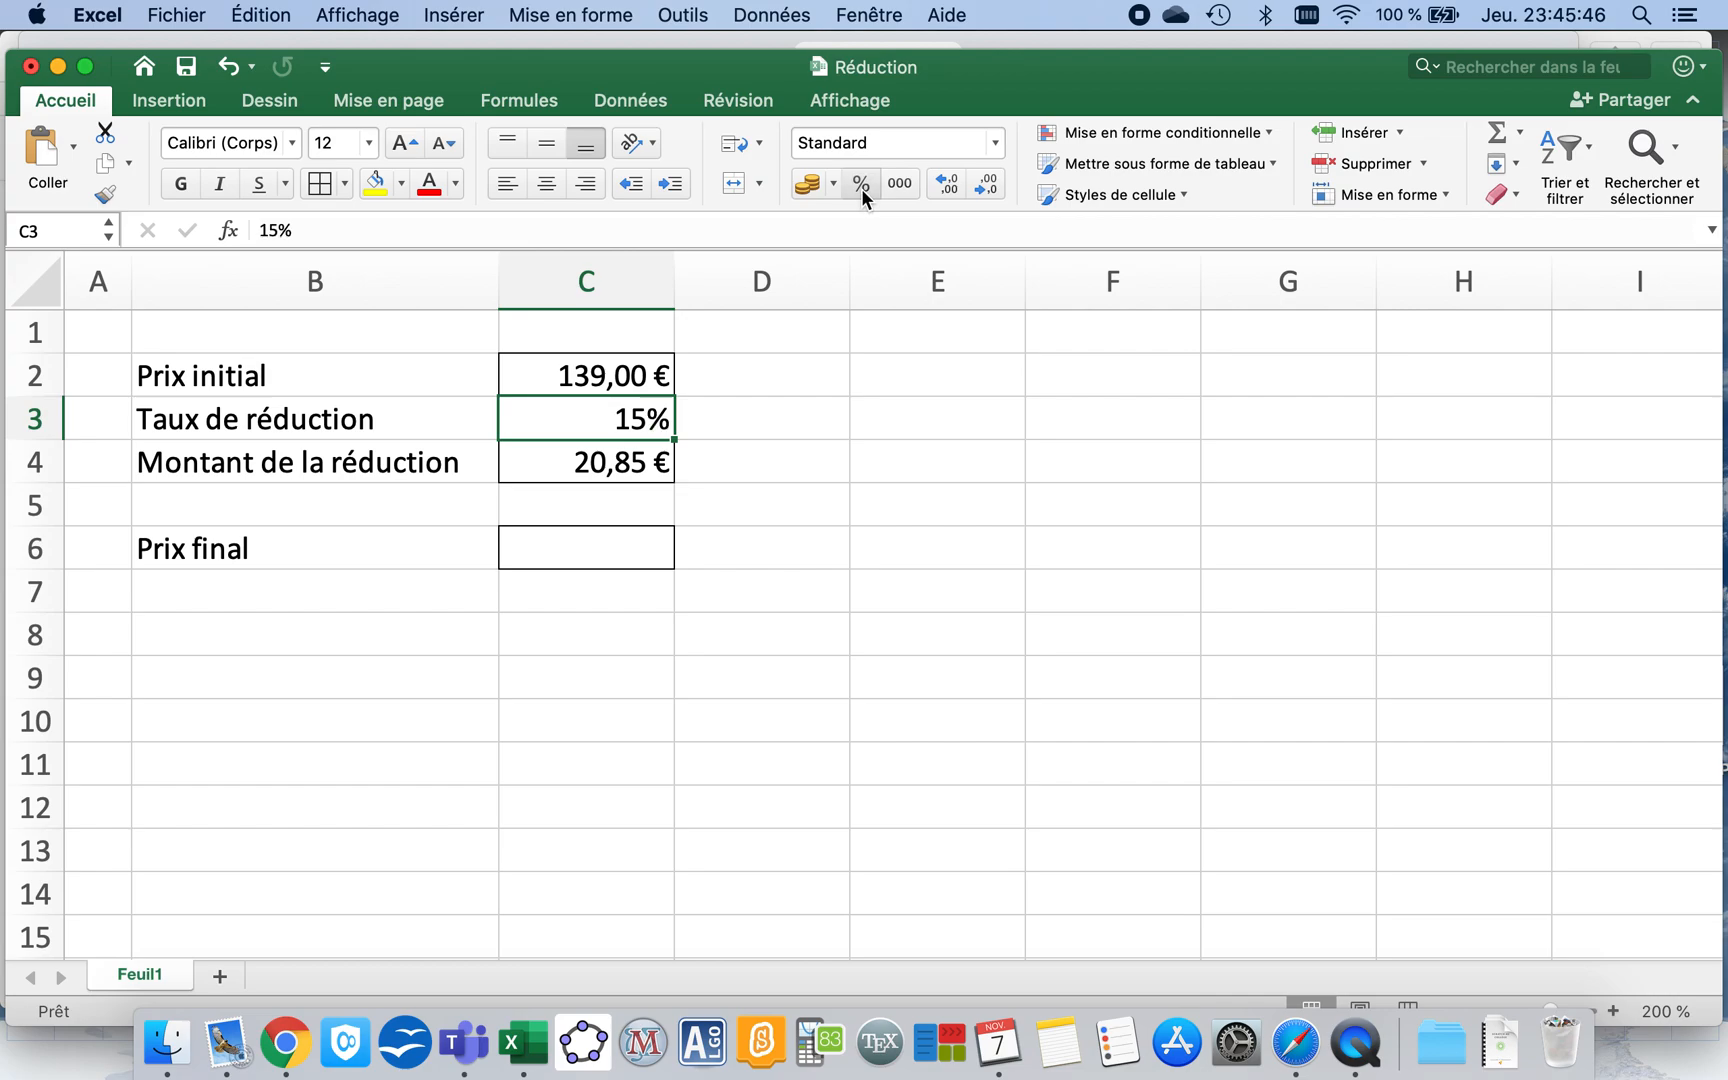
click(942, 182)
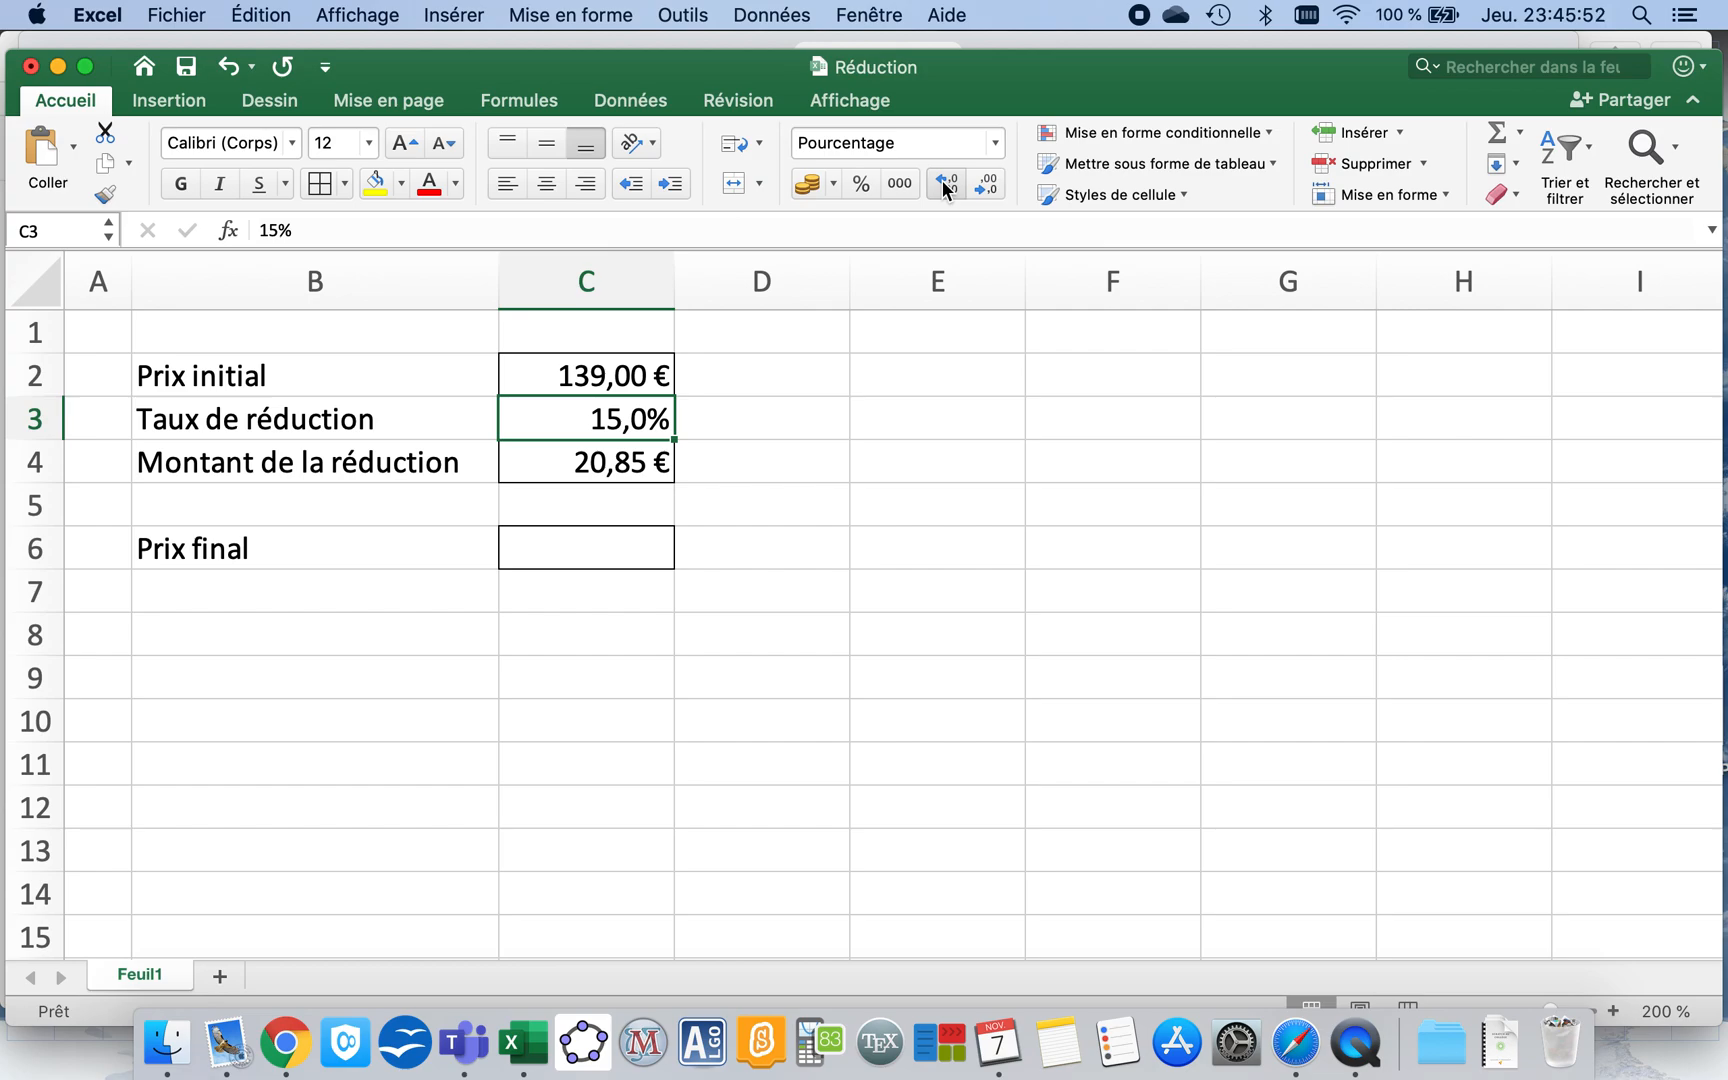
Calculate the final price in C6 with the formula =C2-C4
click(591, 563)
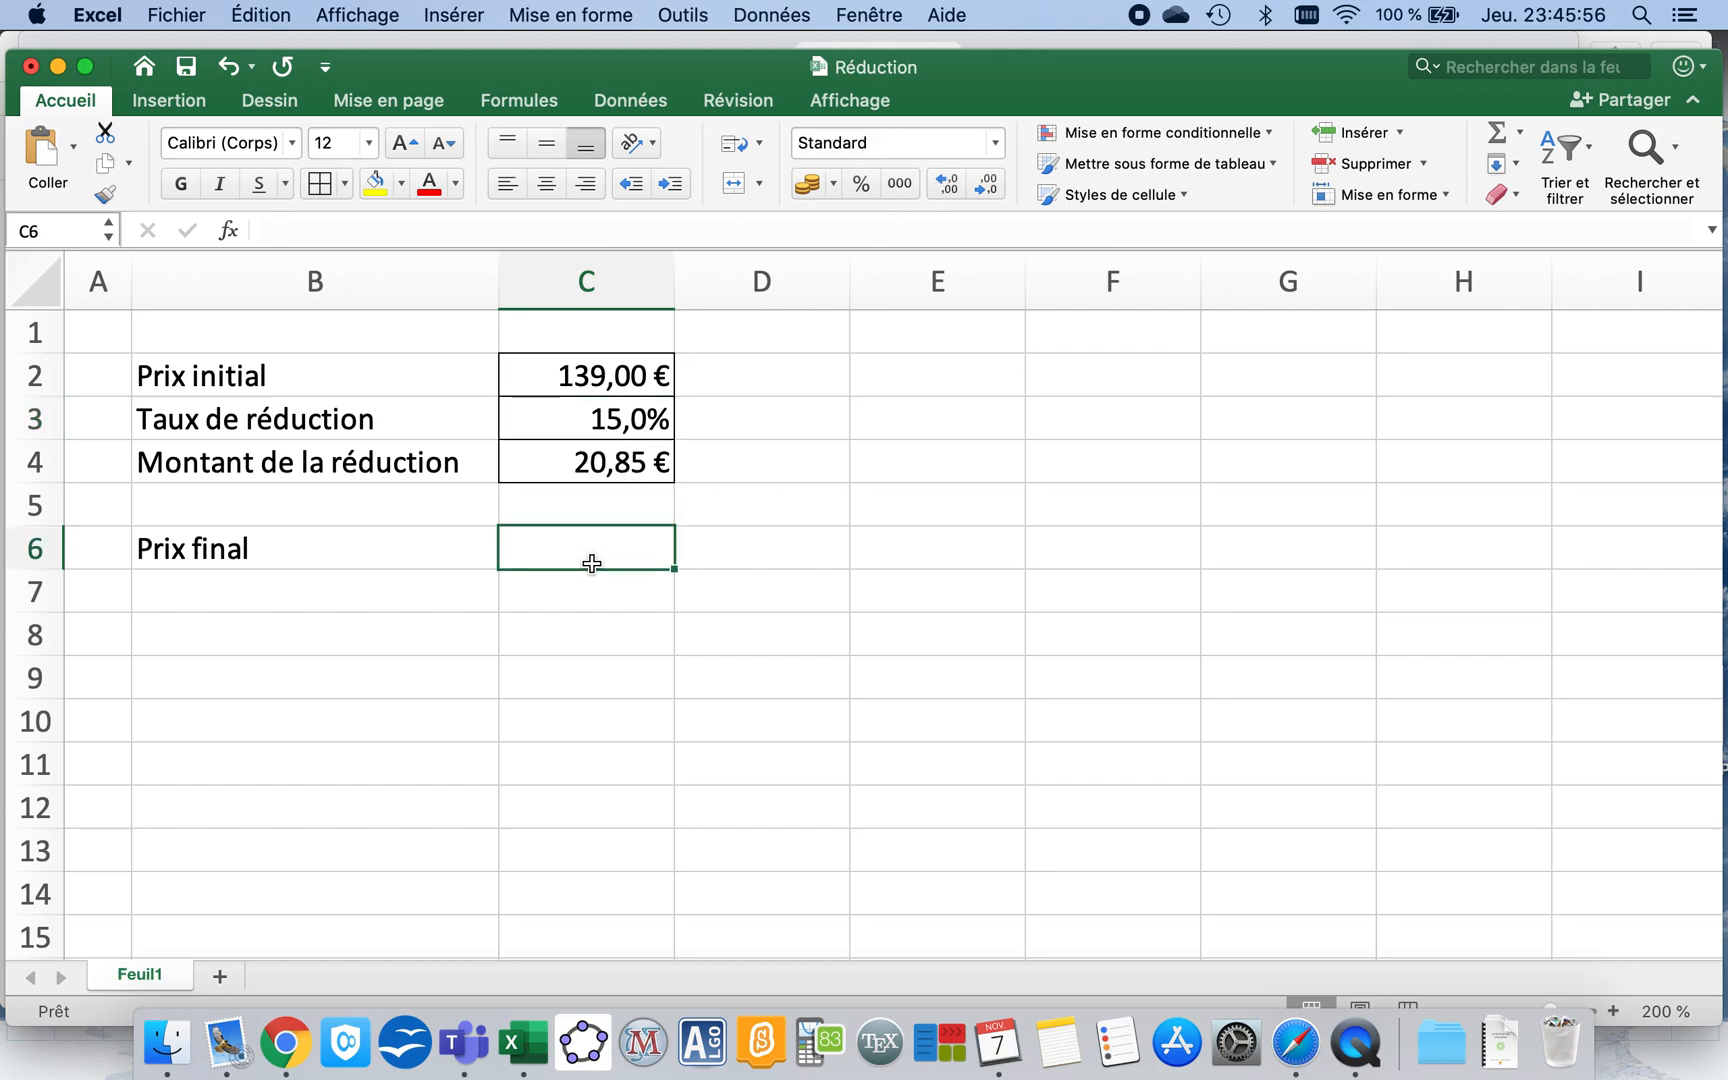
text(=)
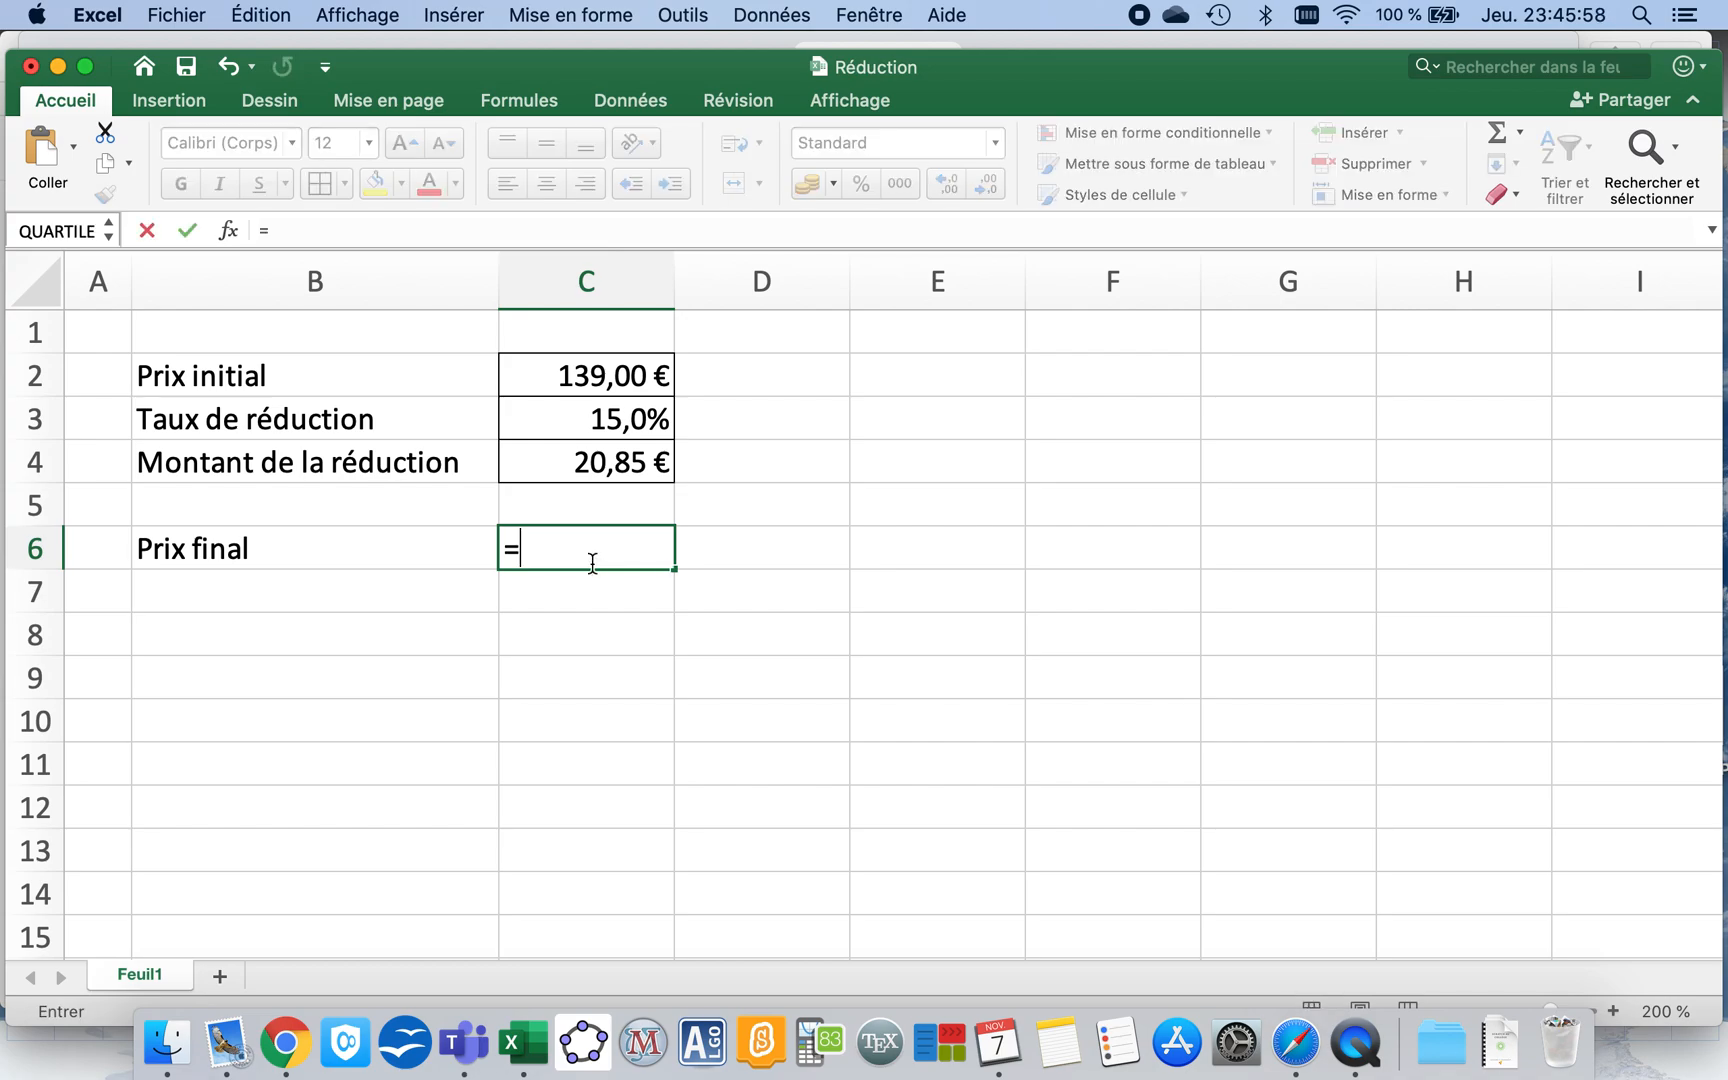
click(612, 372)
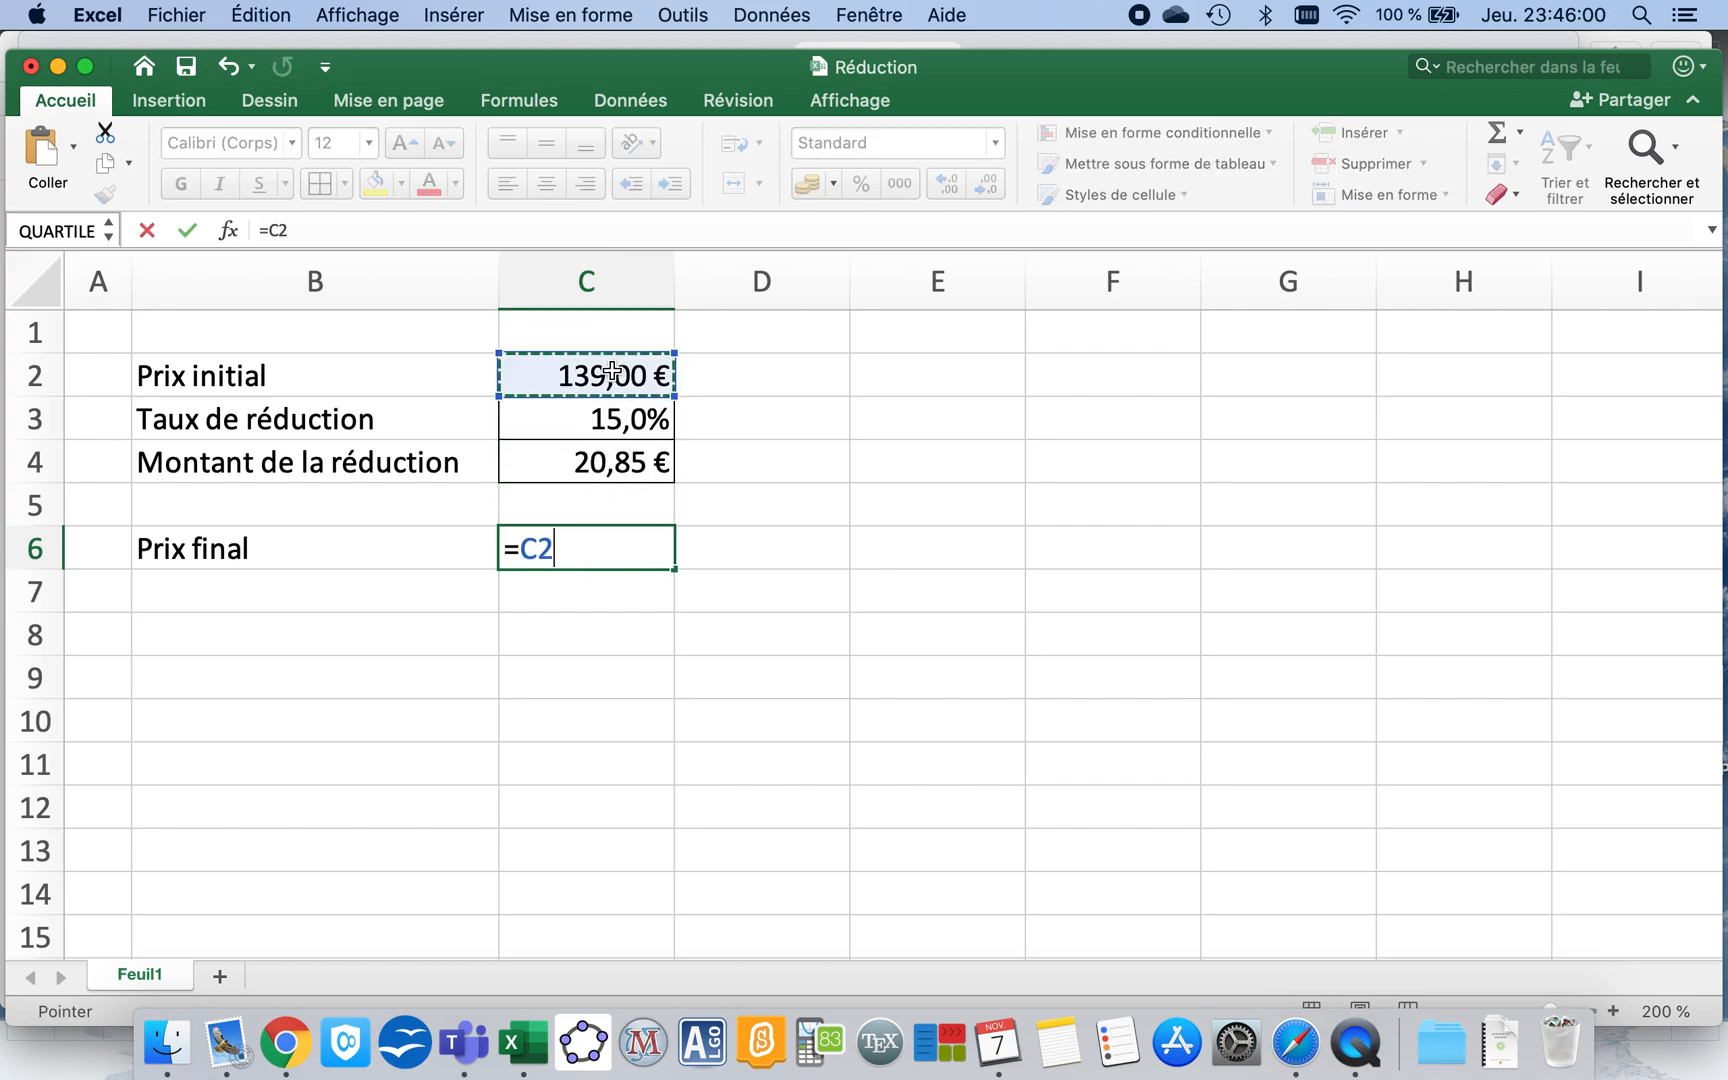
text(-)
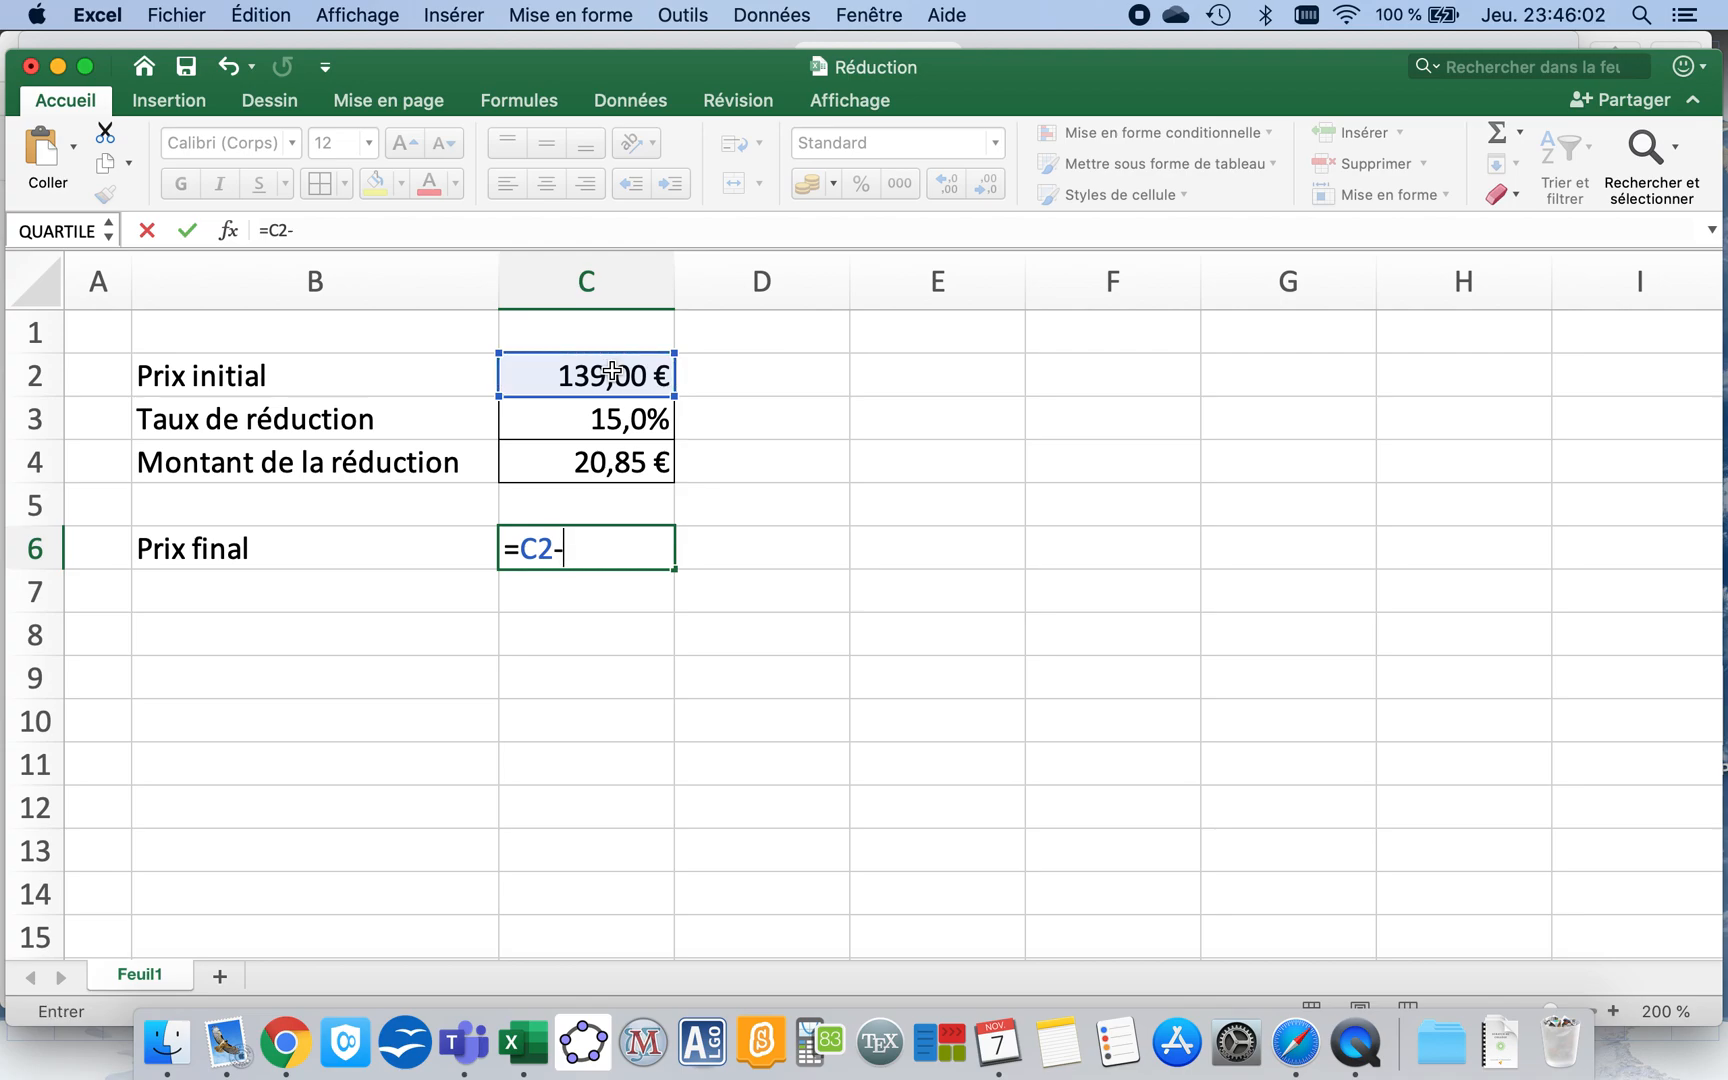
click(585, 462)
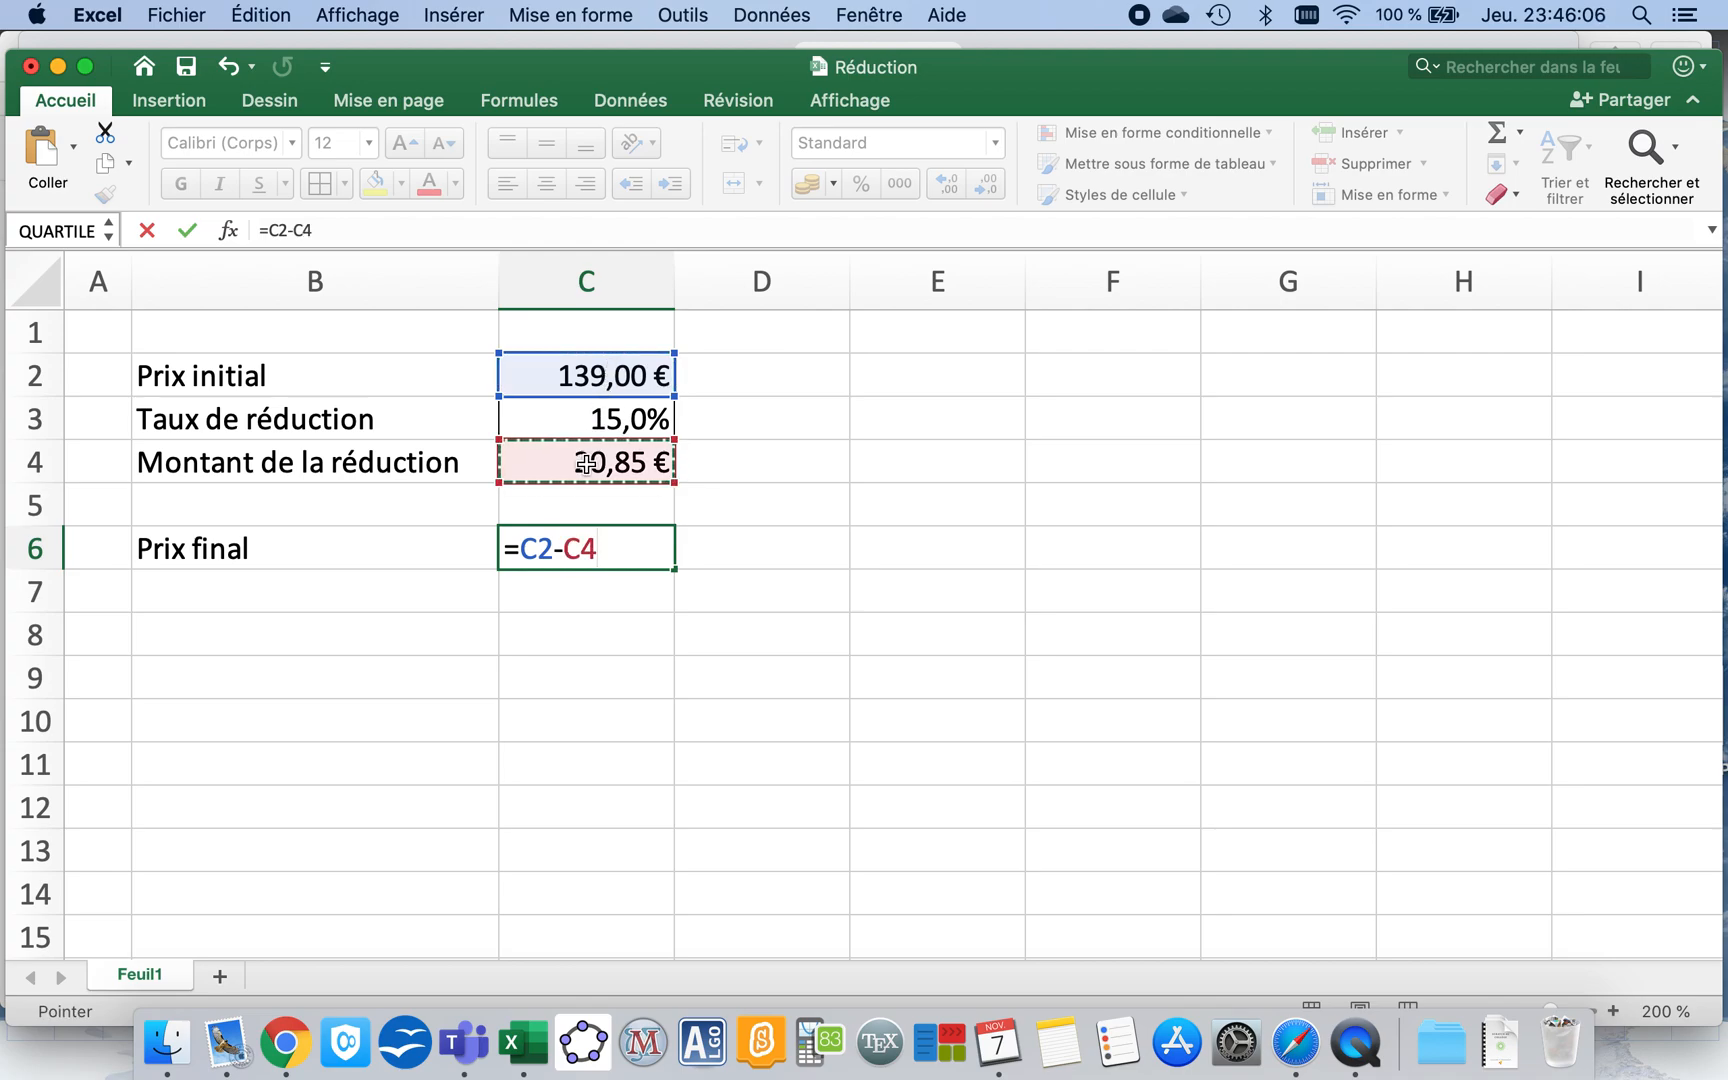
key(Return)
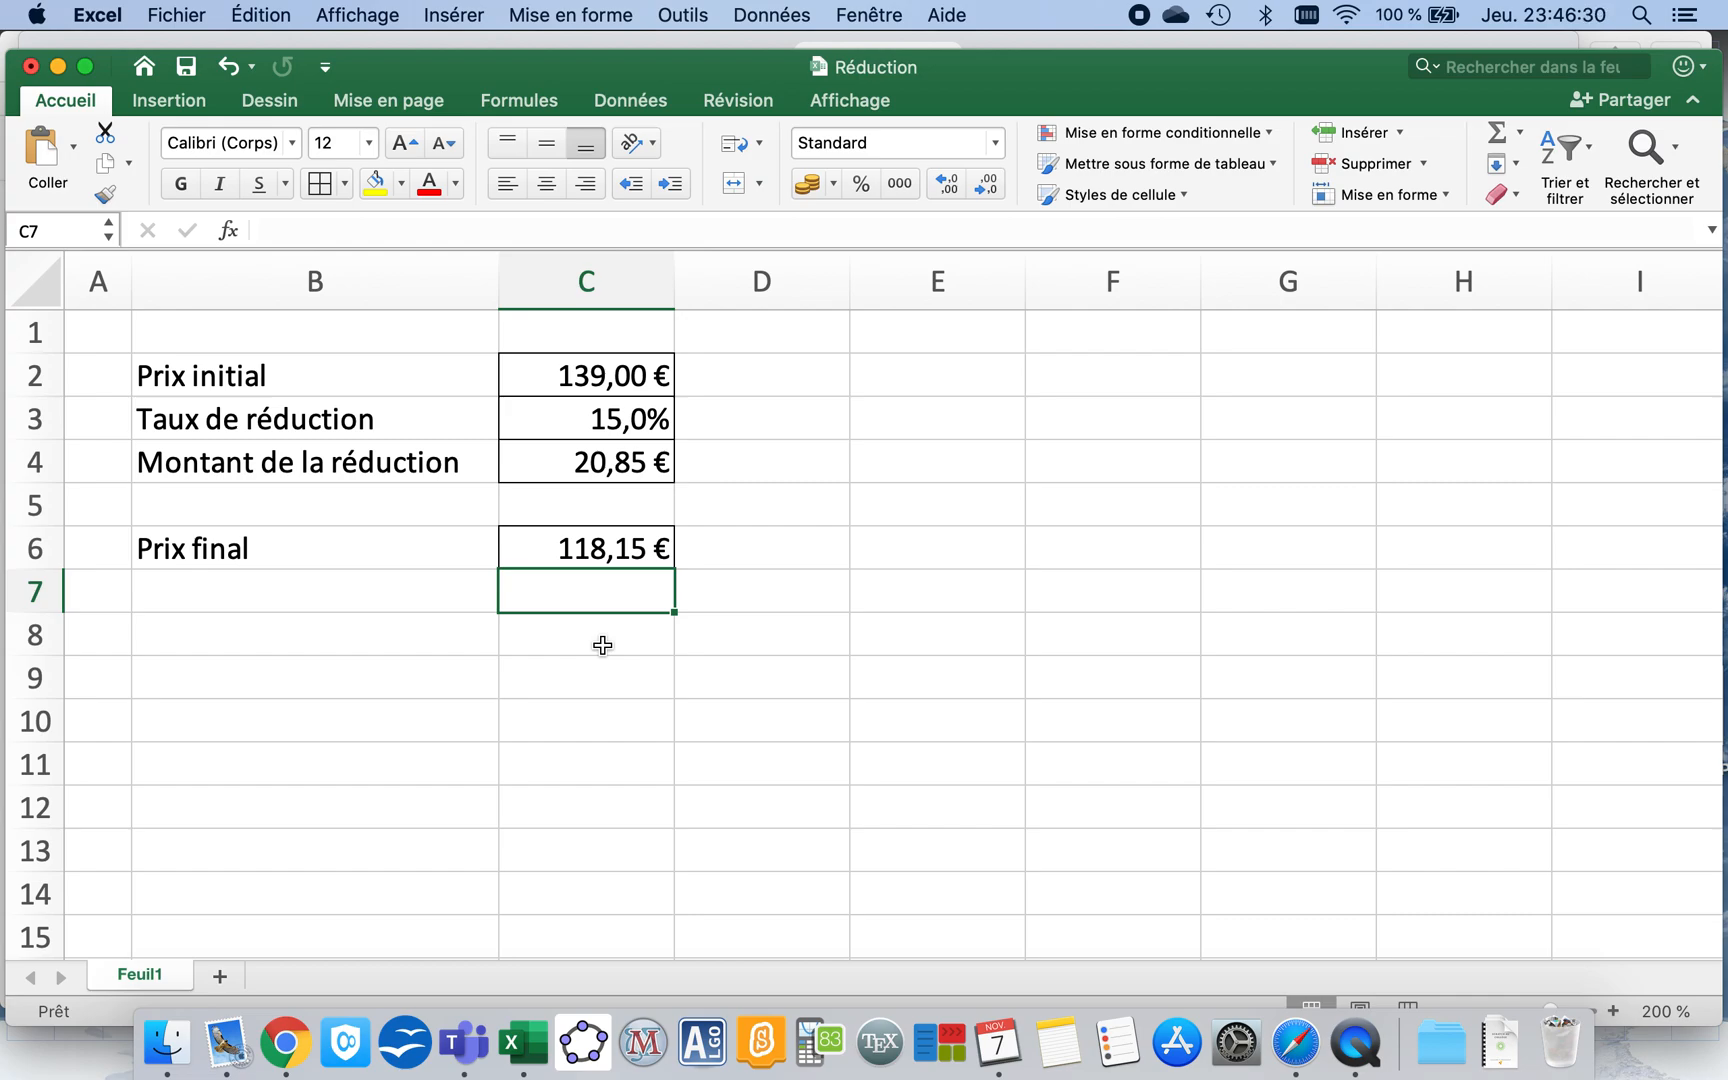
Run Goal Seek (Valeur cible) to bring the final price in C6 to 100 by changing the discount rate in C3, and keep the solution
click(581, 549)
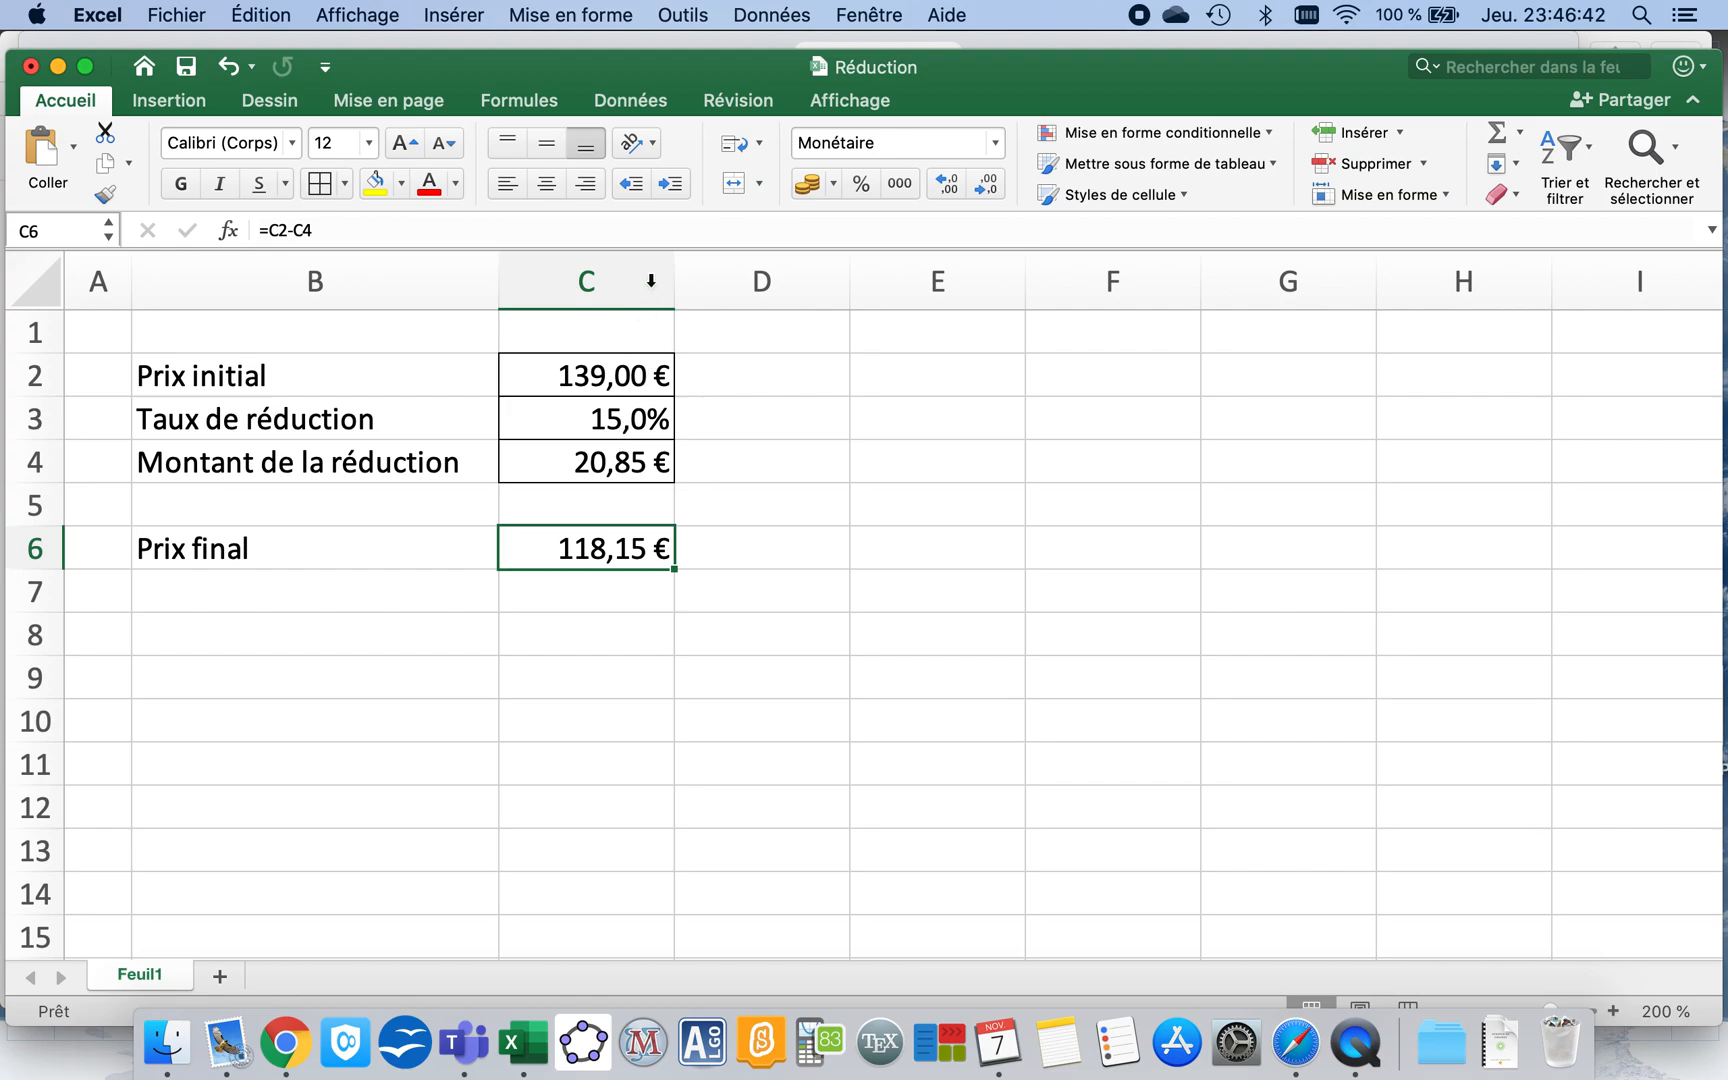
click(683, 15)
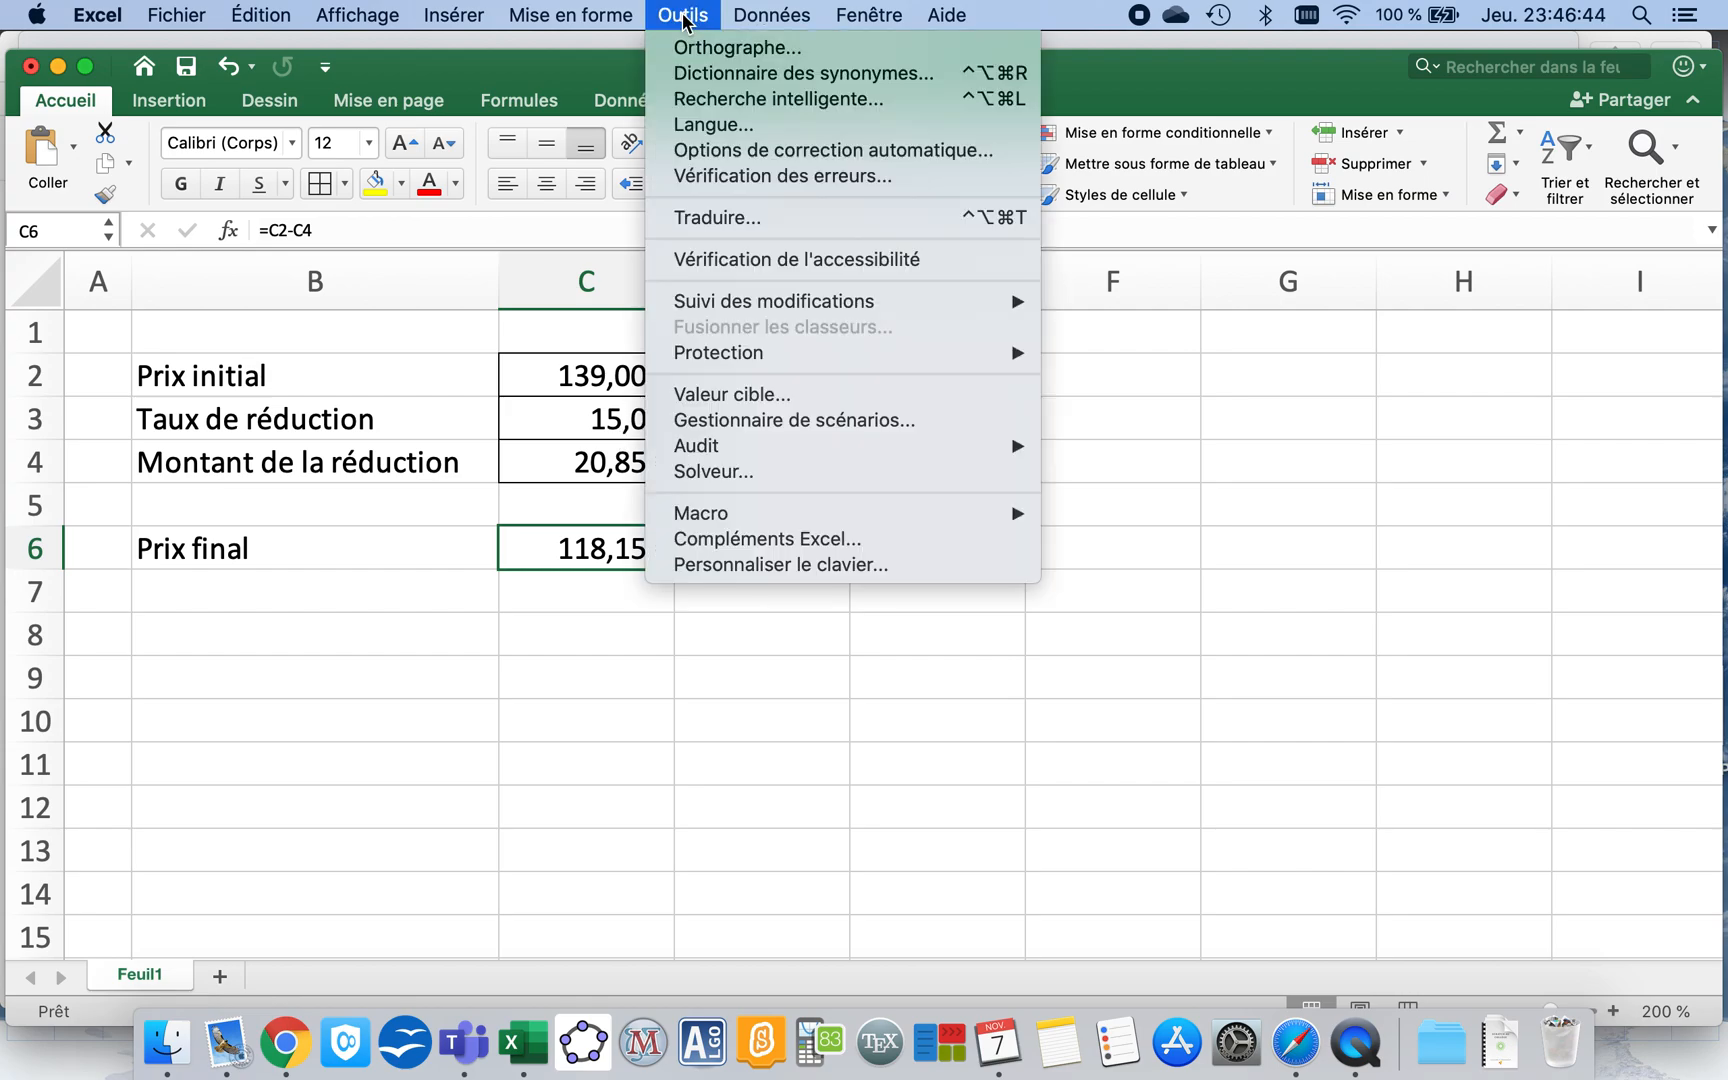
click(729, 388)
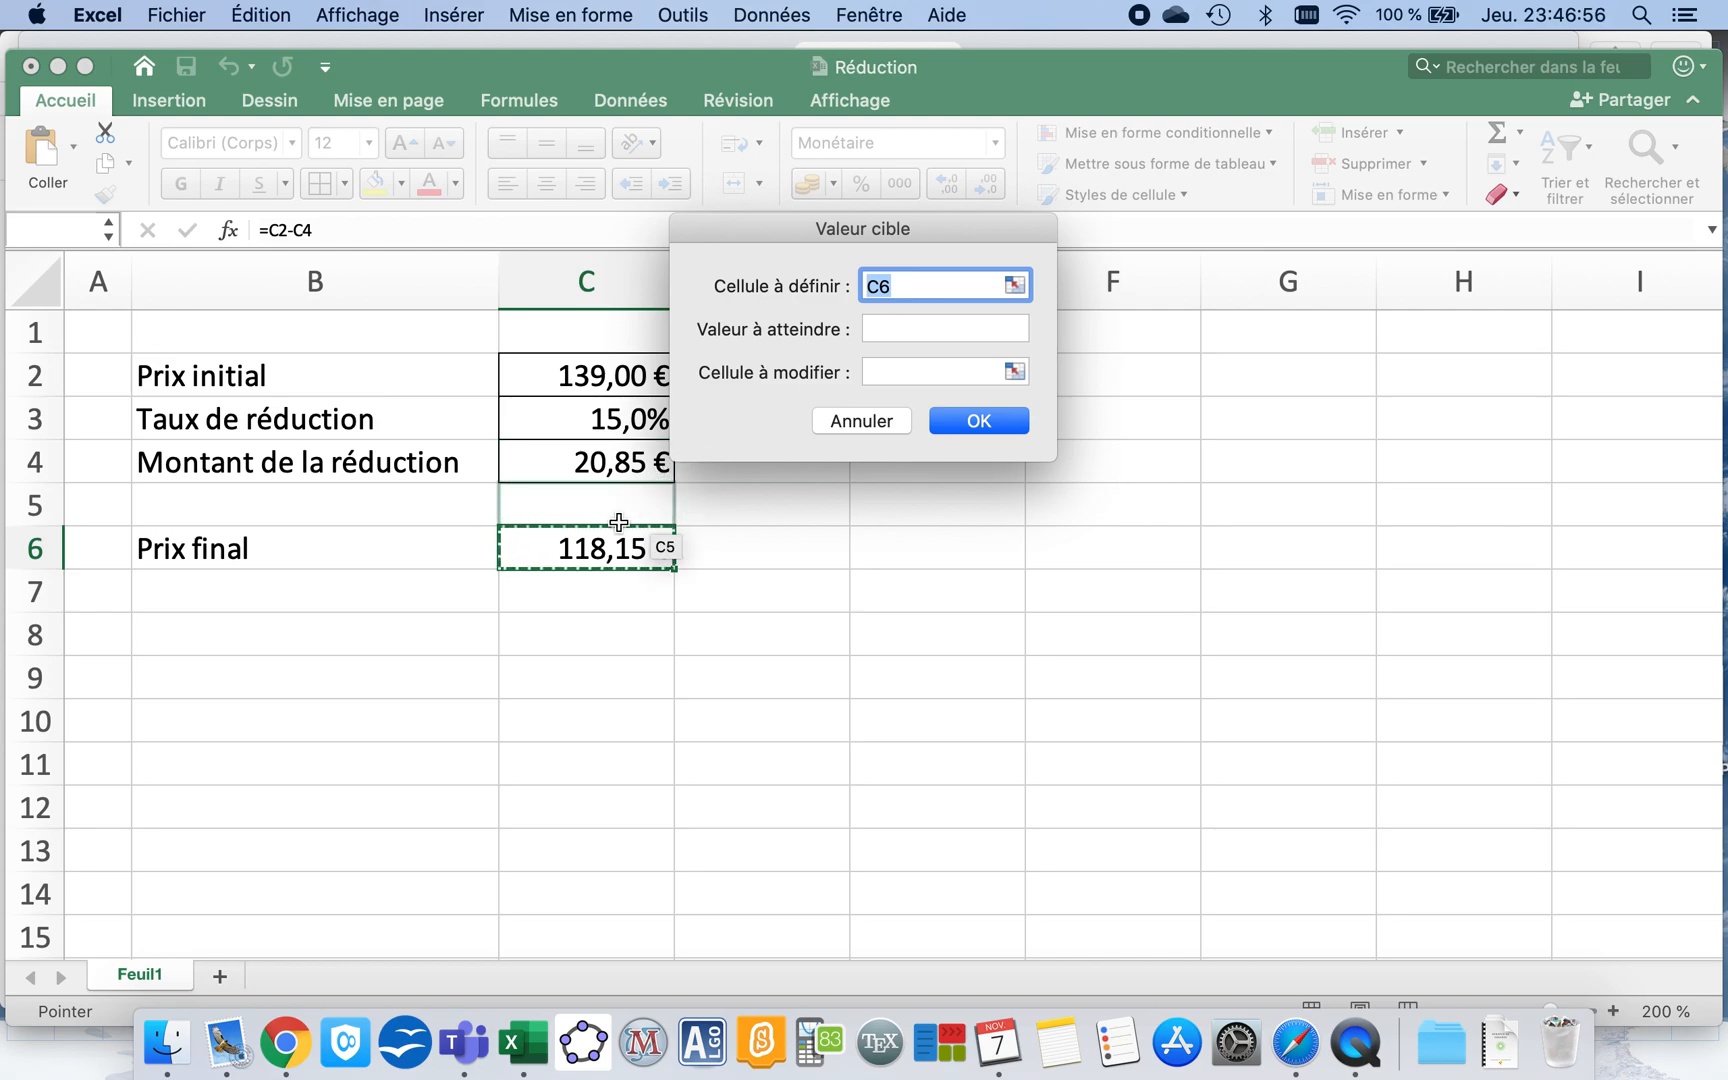
click(878, 330)
text(100)
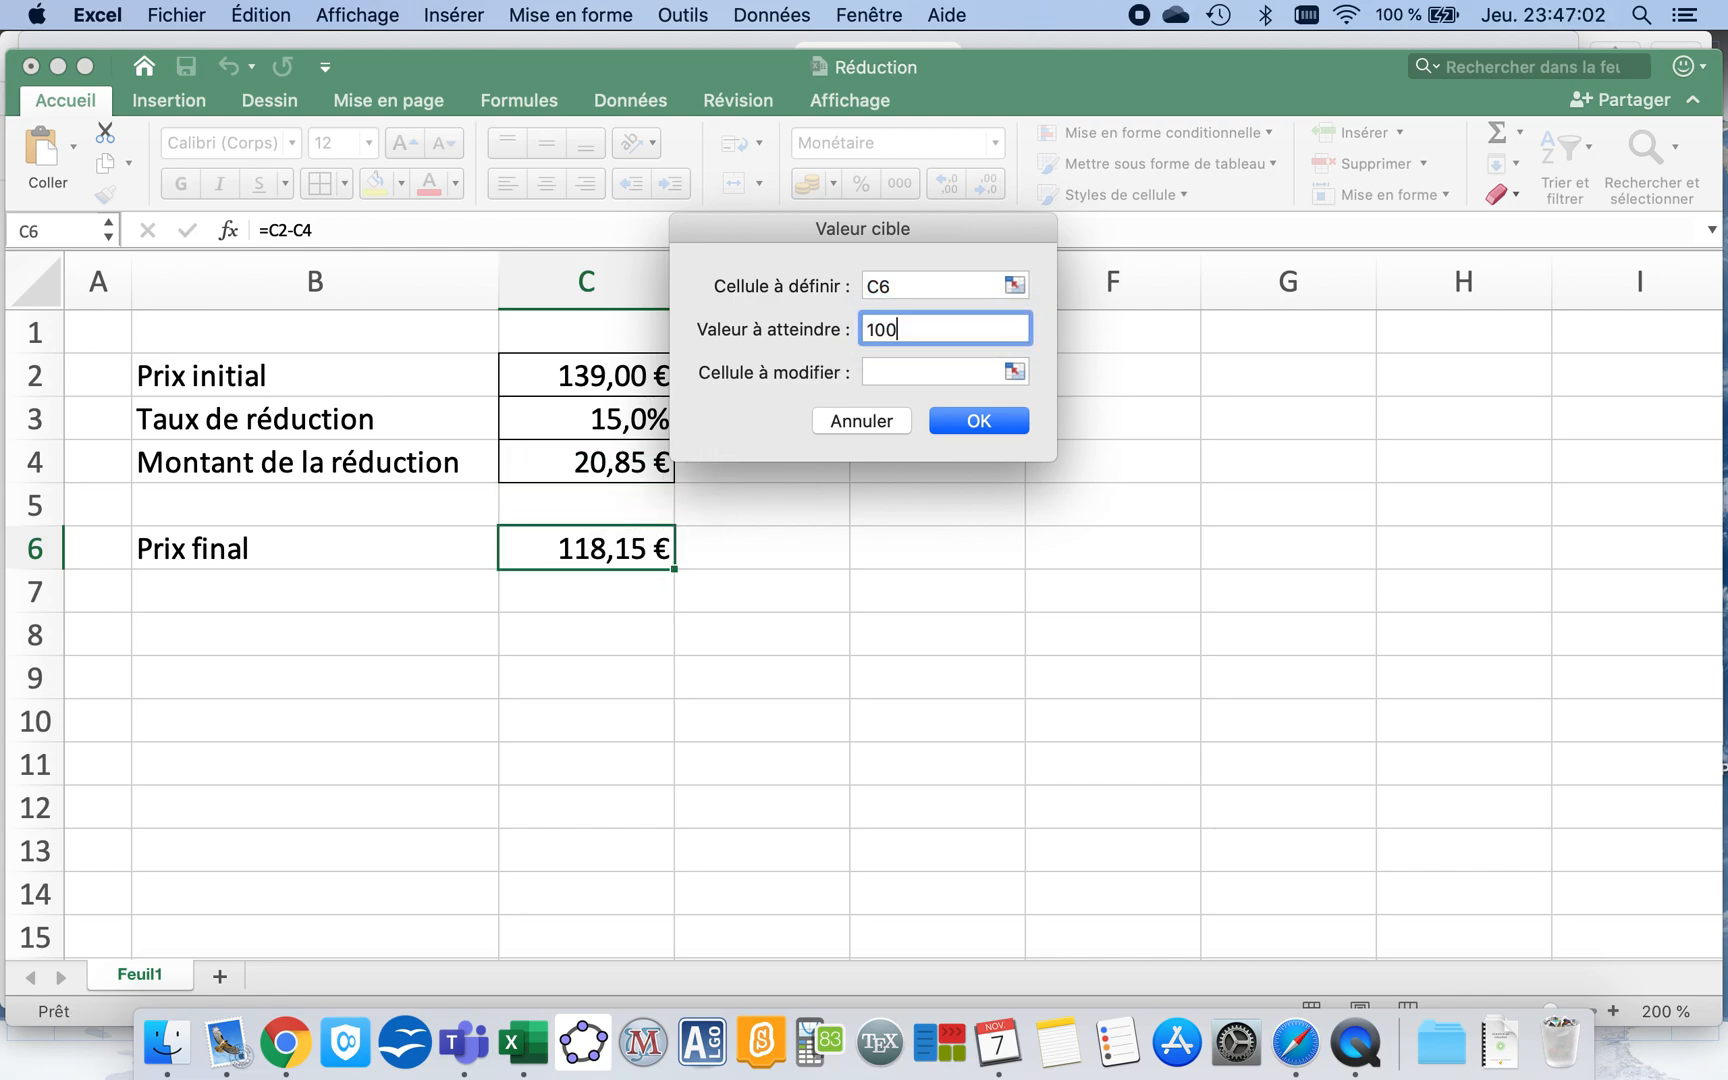
click(884, 369)
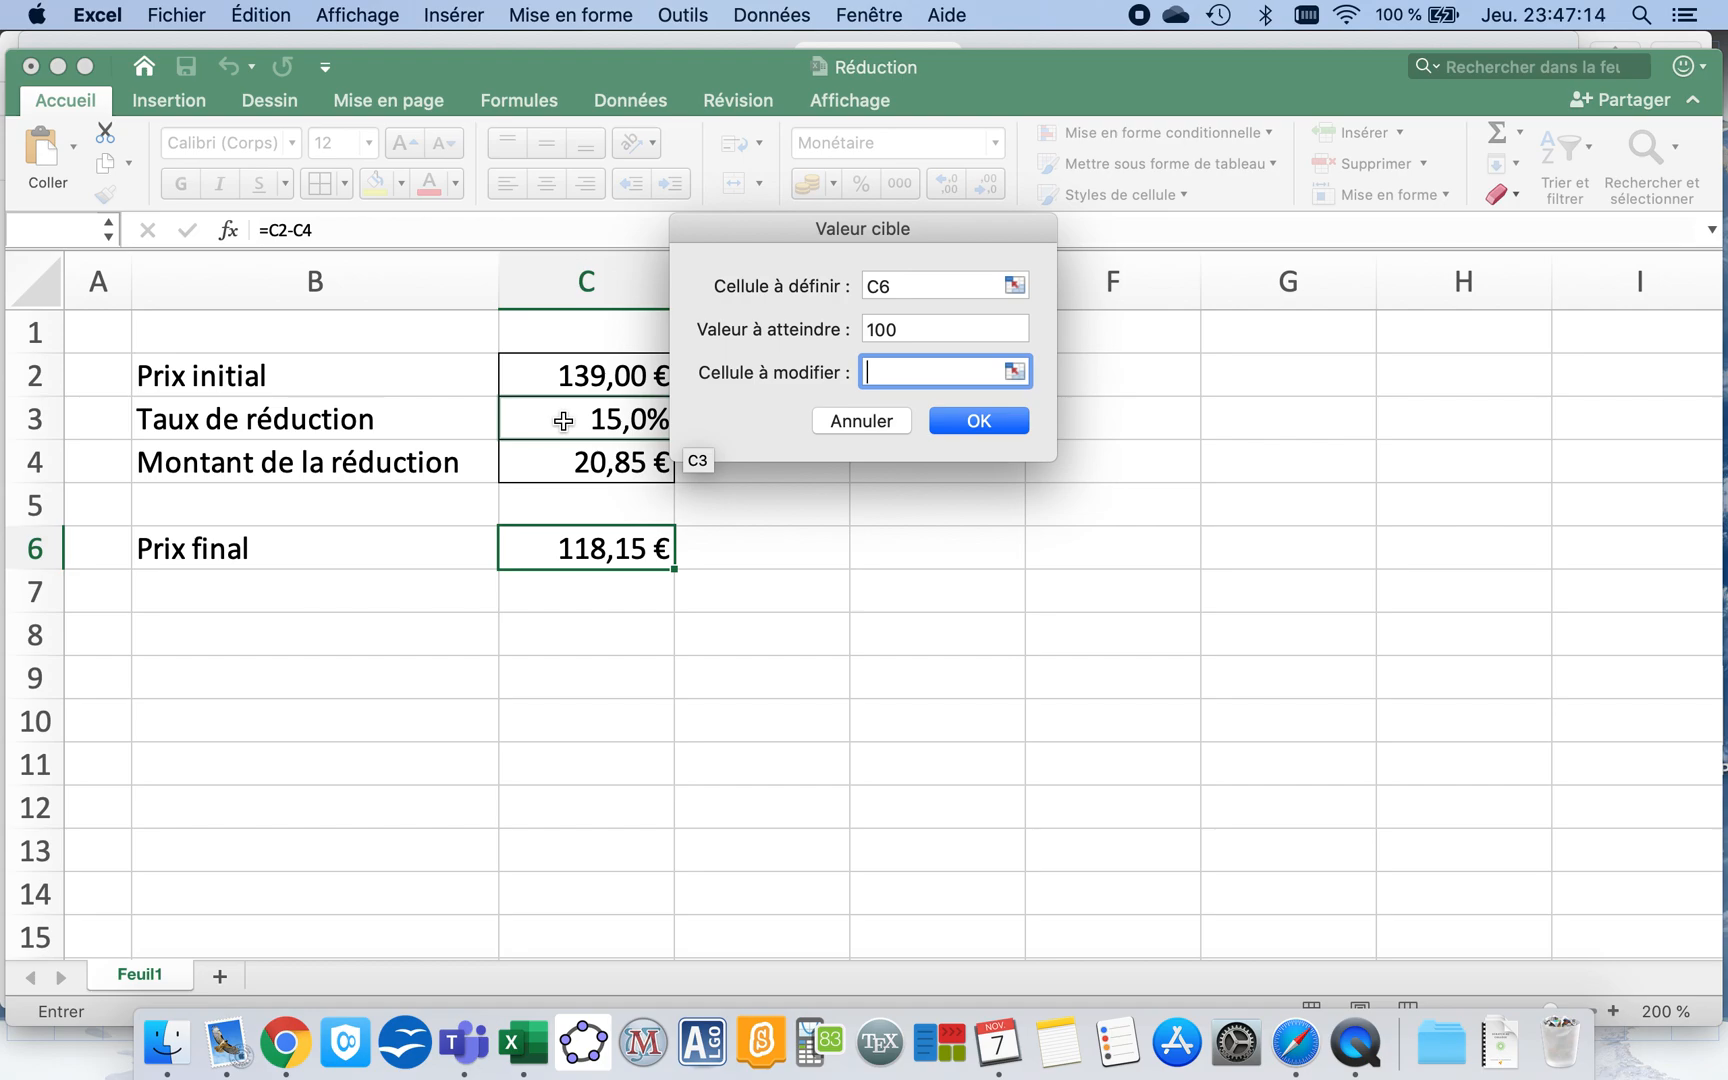
click(563, 421)
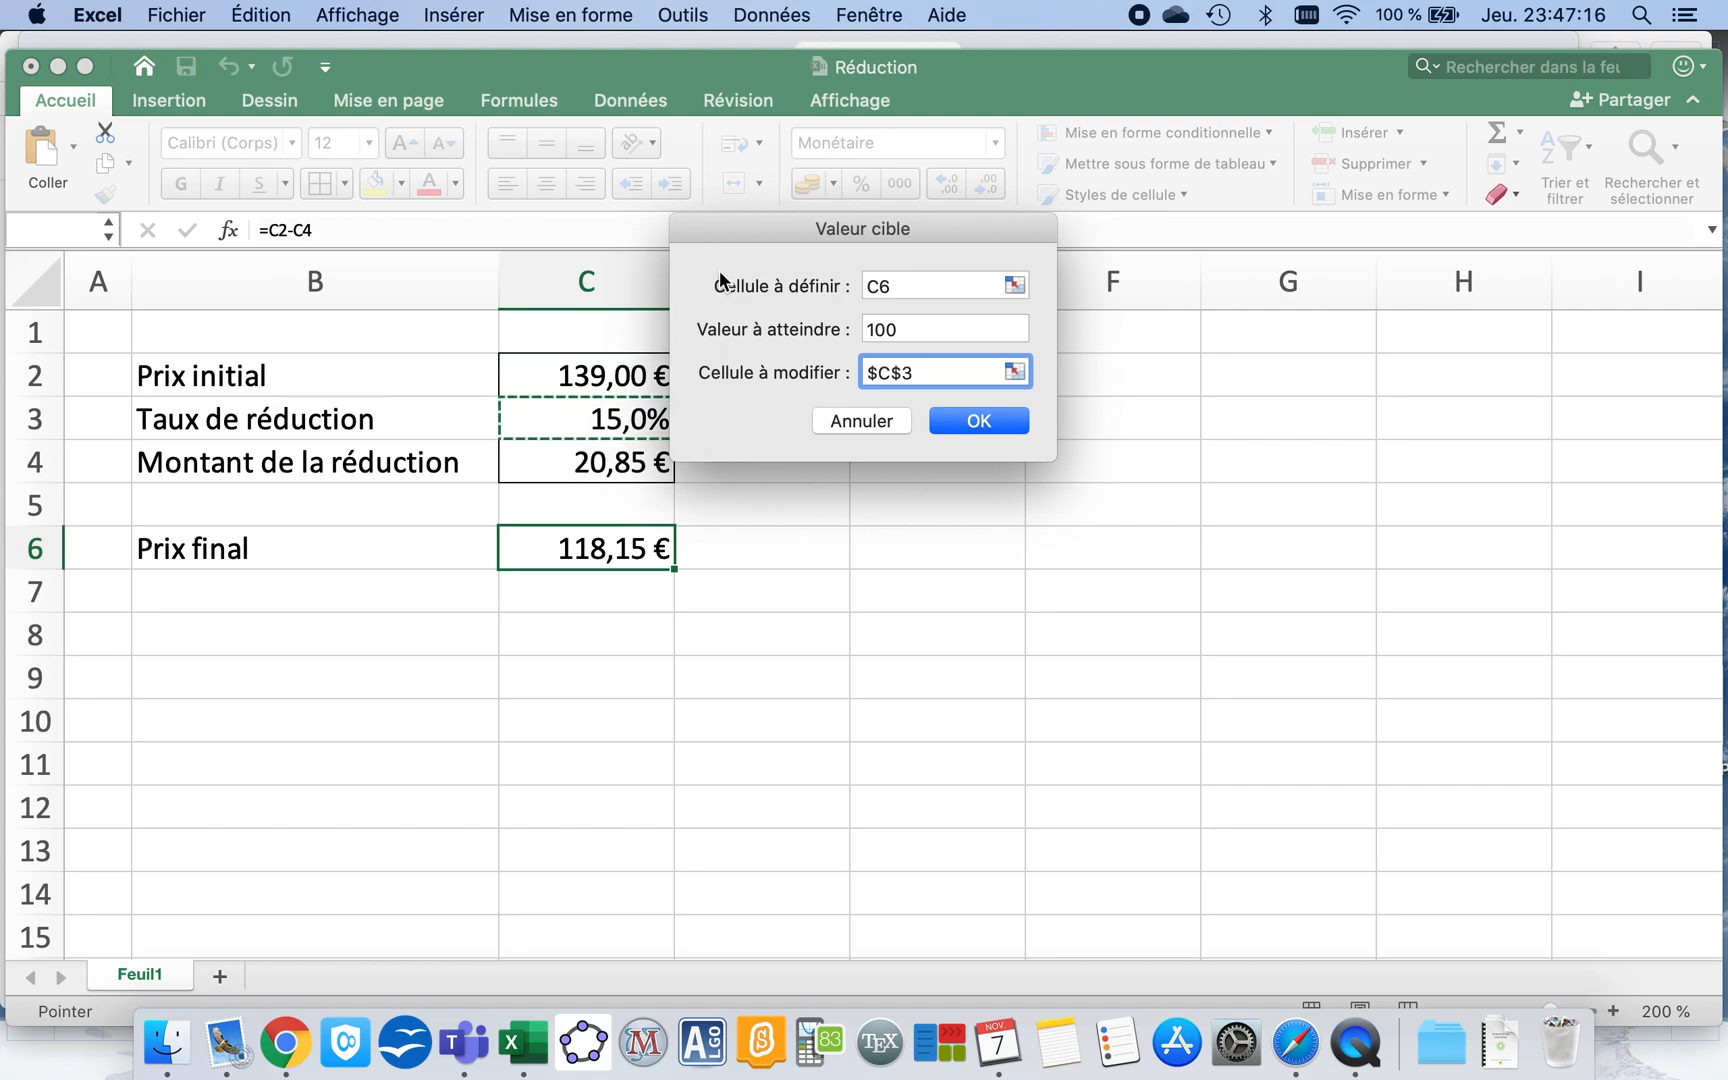
drag(722, 231, 771, 306)
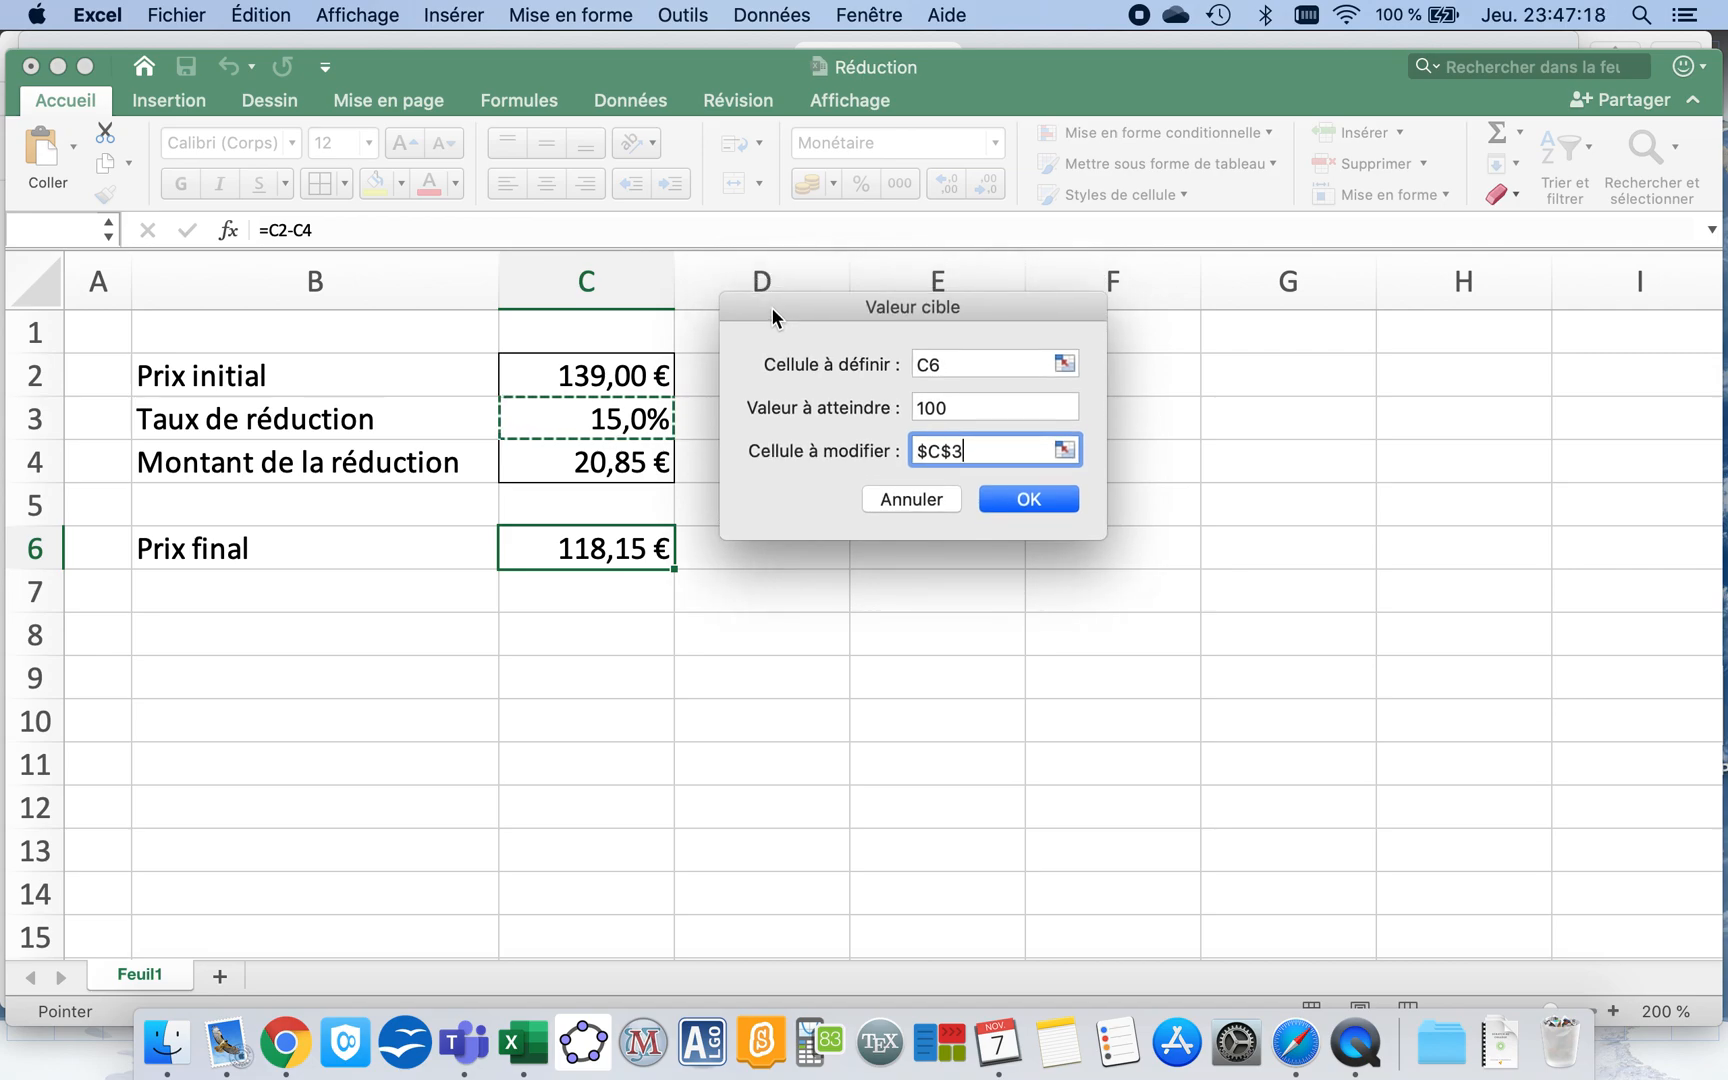
click(1010, 497)
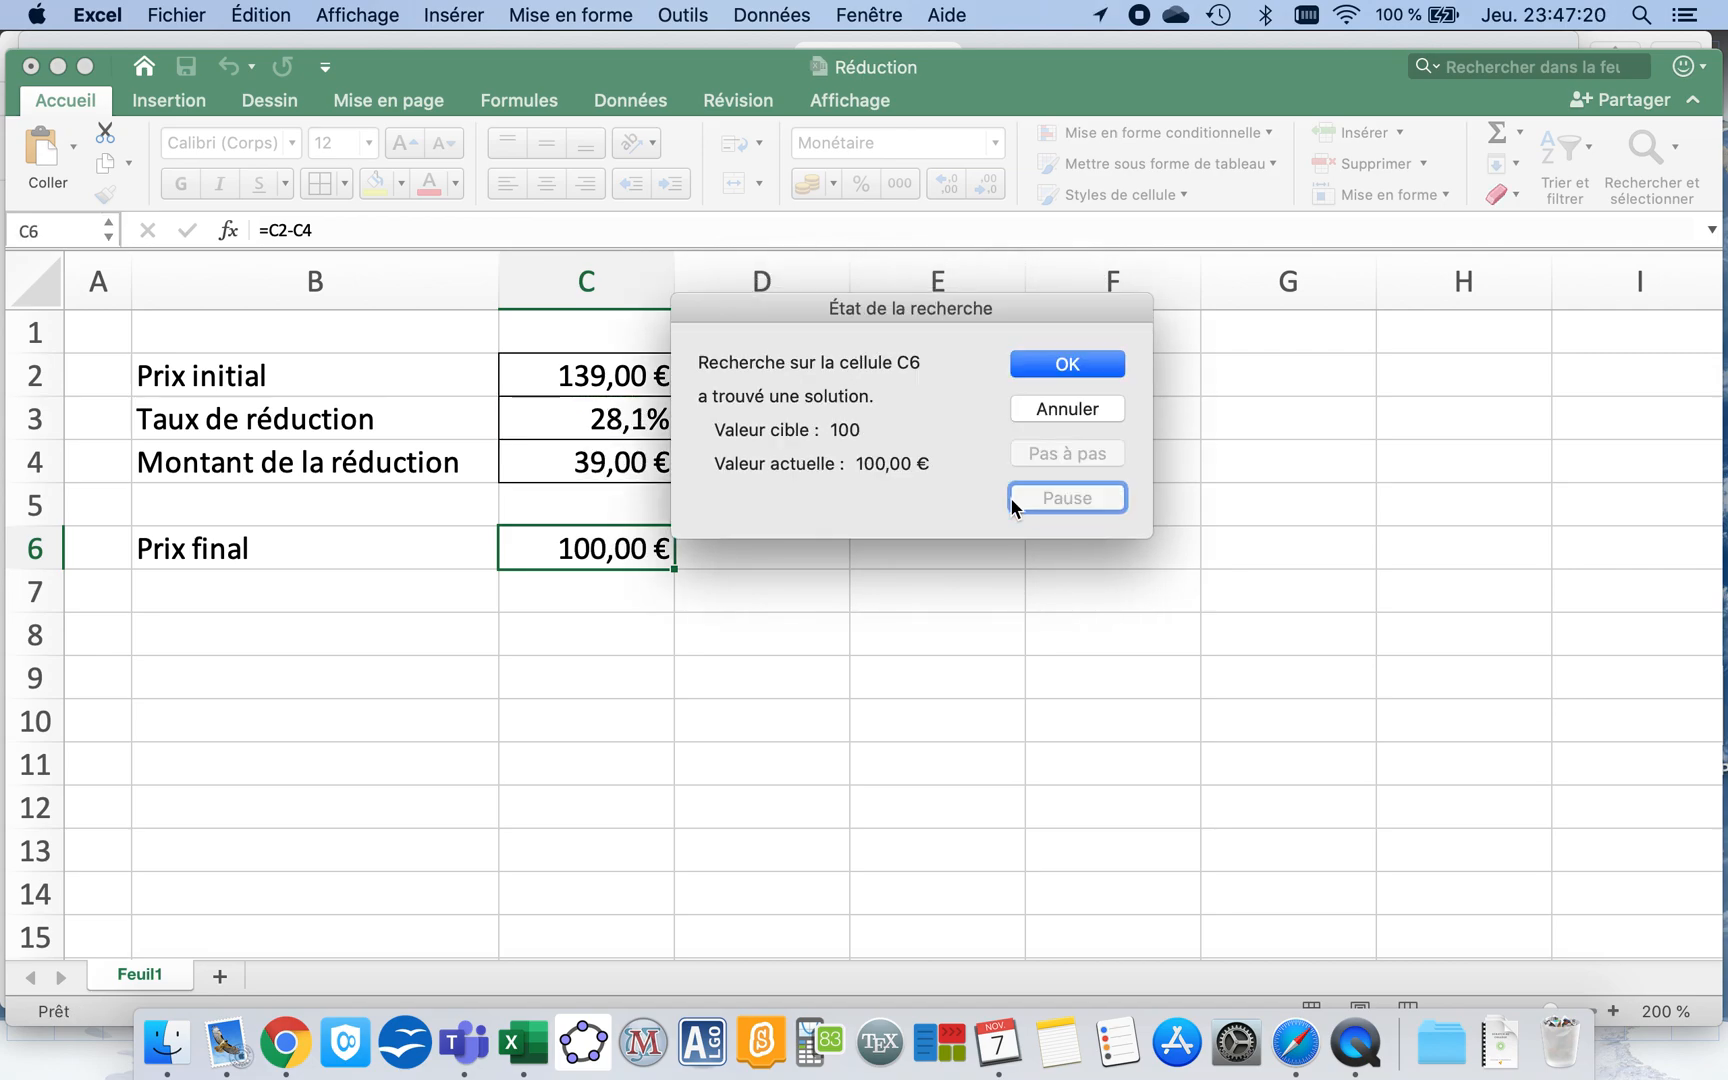
click(1040, 362)
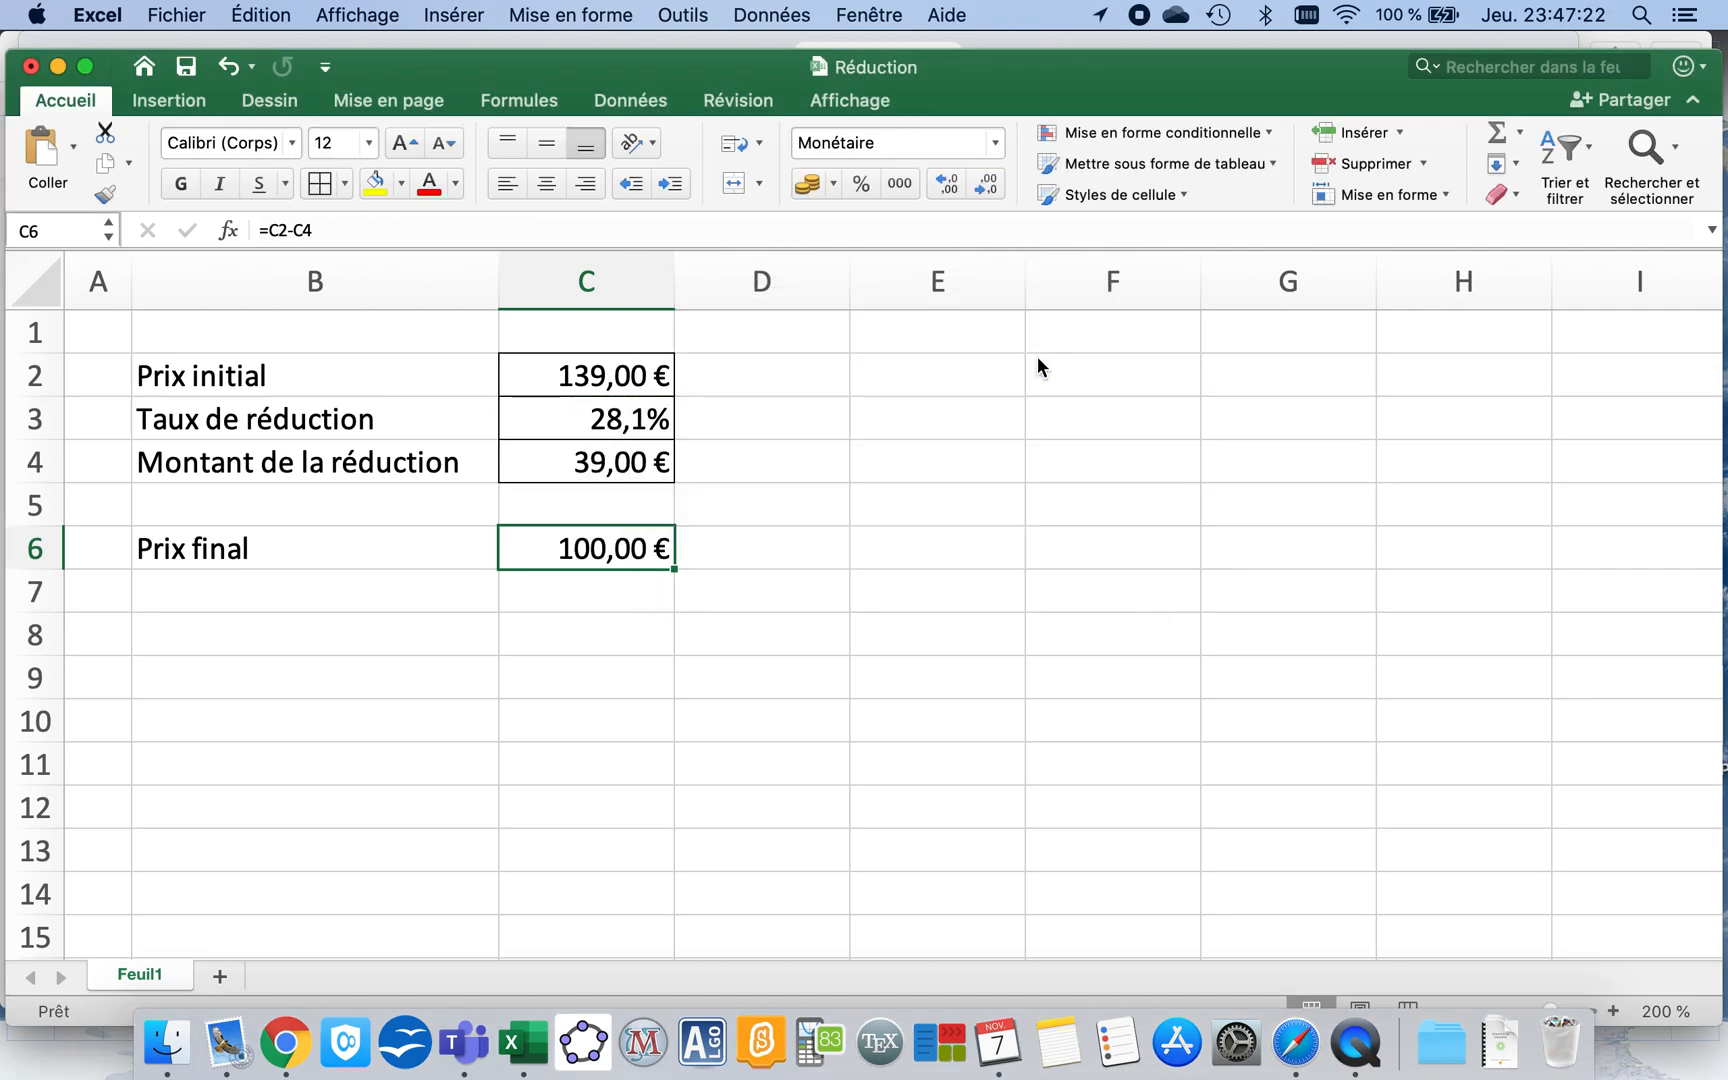